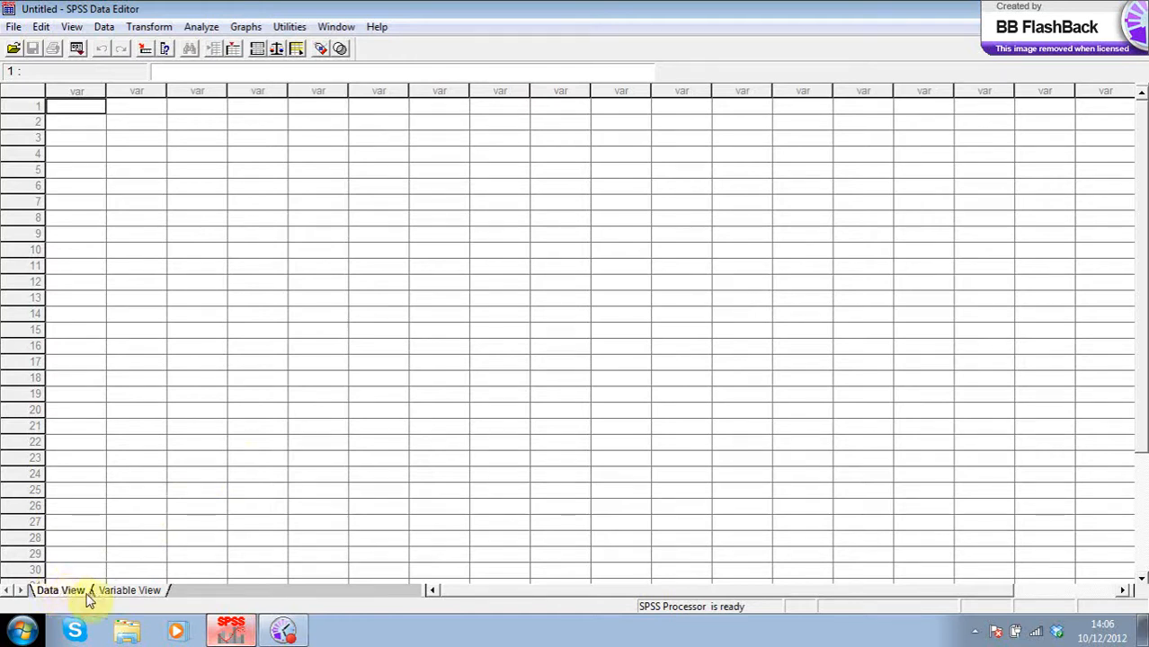
- Switch to Variable View and select the first variable's Name cell
left_click(132, 590)
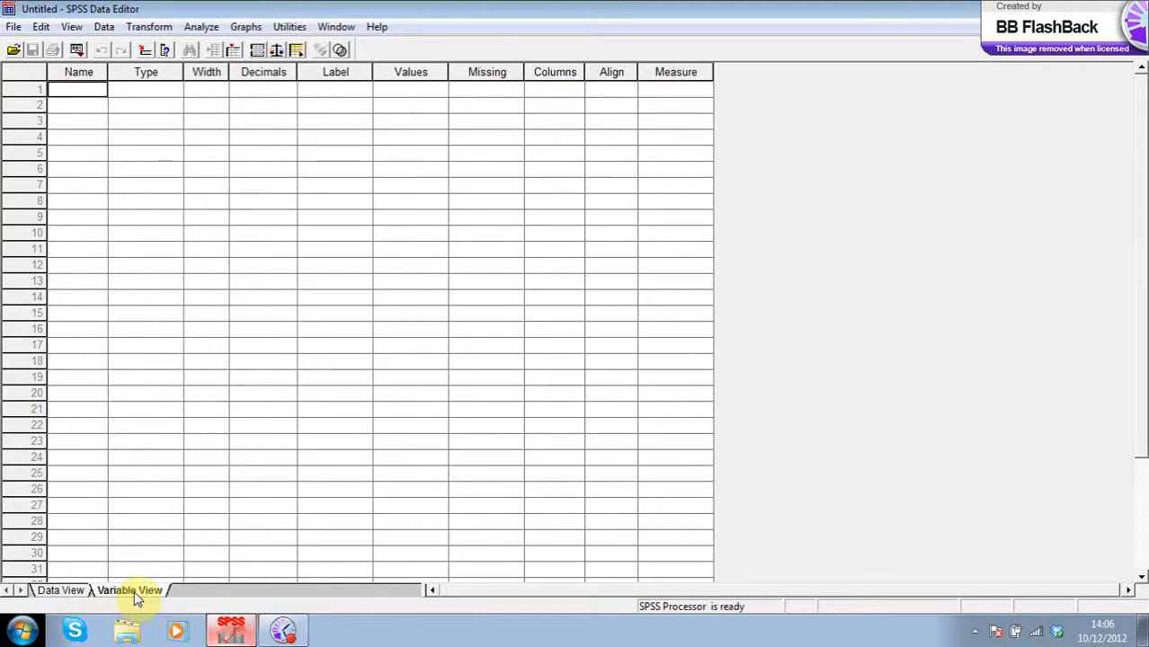
left_click(79, 91)
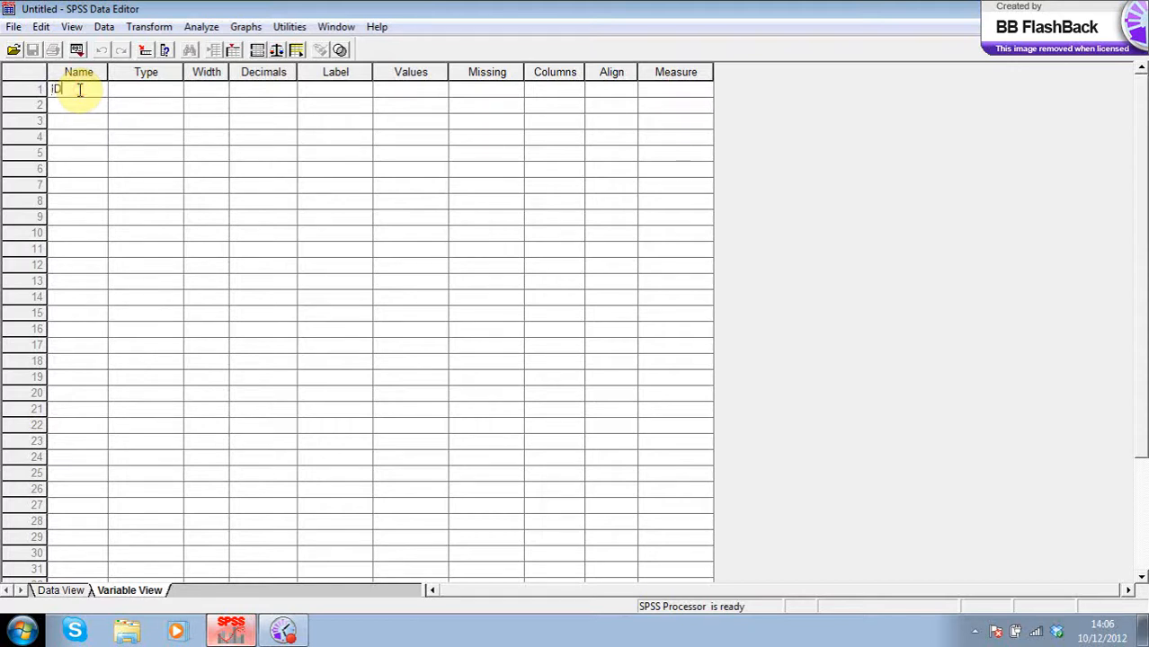
- Name the first variable ID and reduce its decimals to 0
left_click(149, 97)
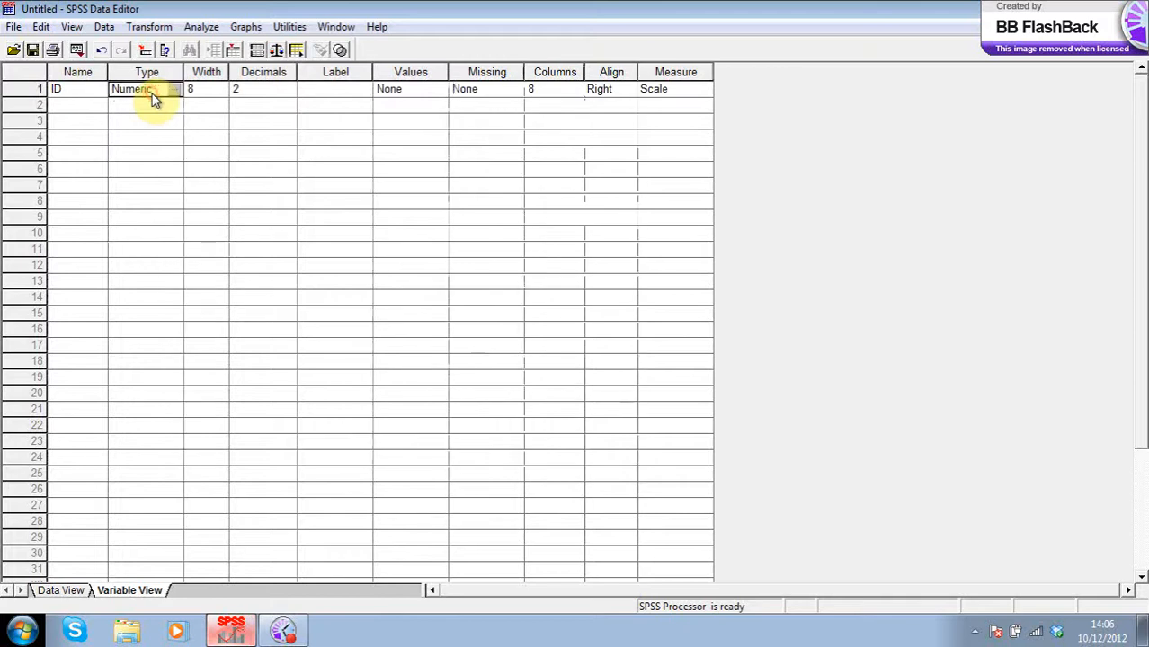
left_click(285, 93)
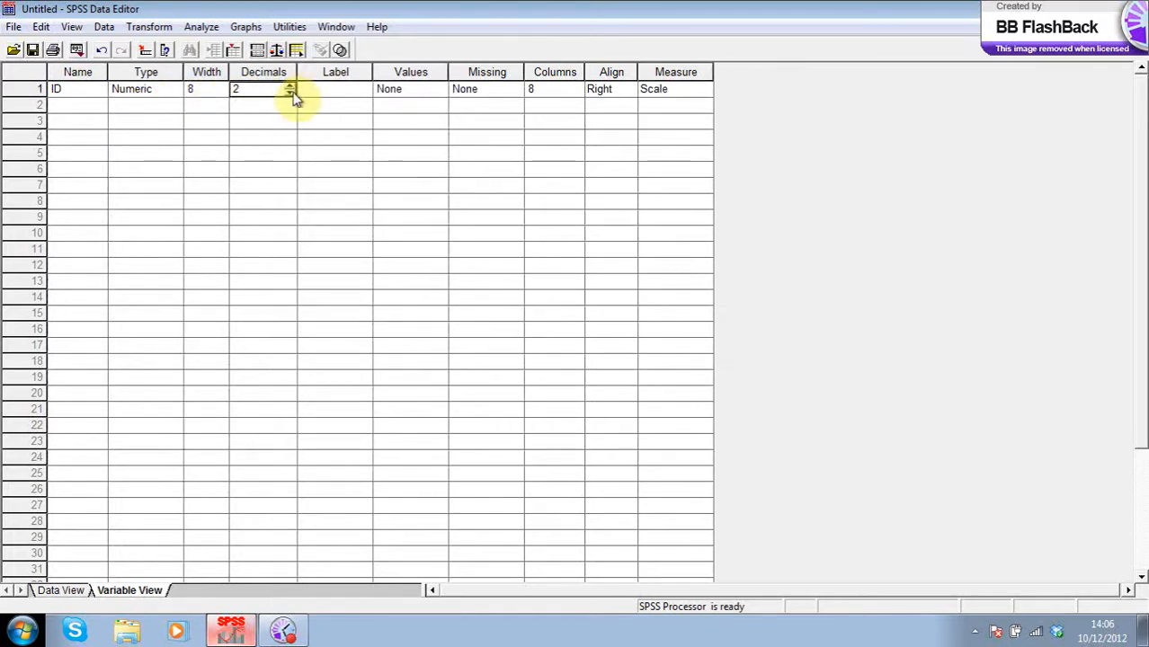
left_click(294, 97)
left_click(293, 93)
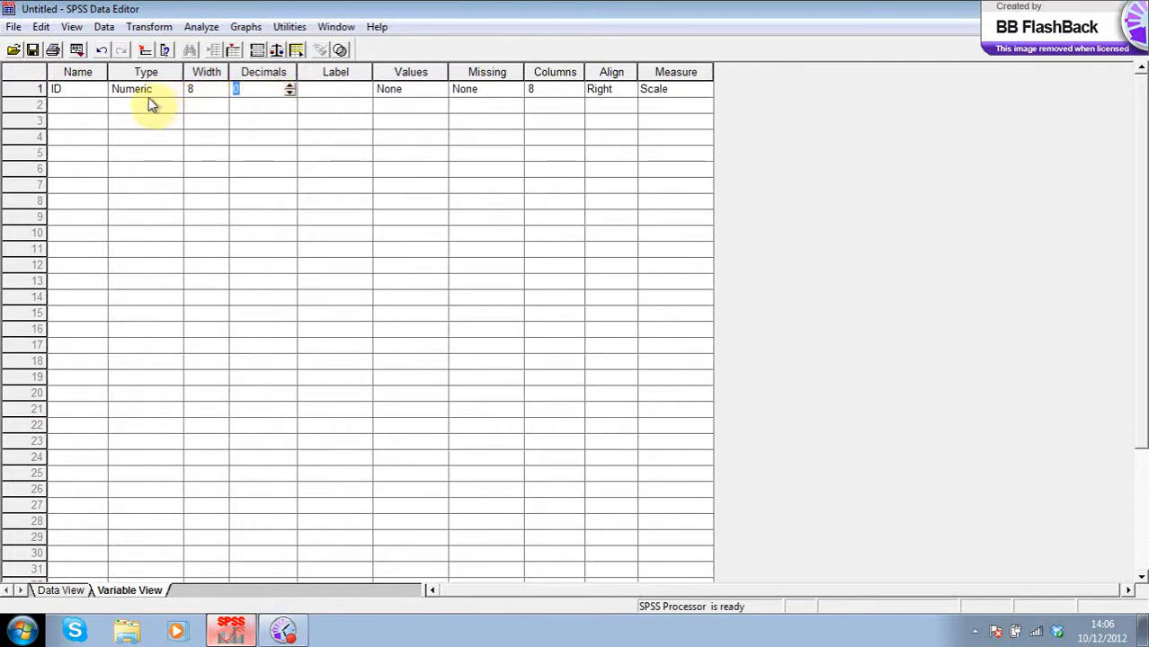
- Add a second variable named sex with 0 decimals
left_click(64, 106)
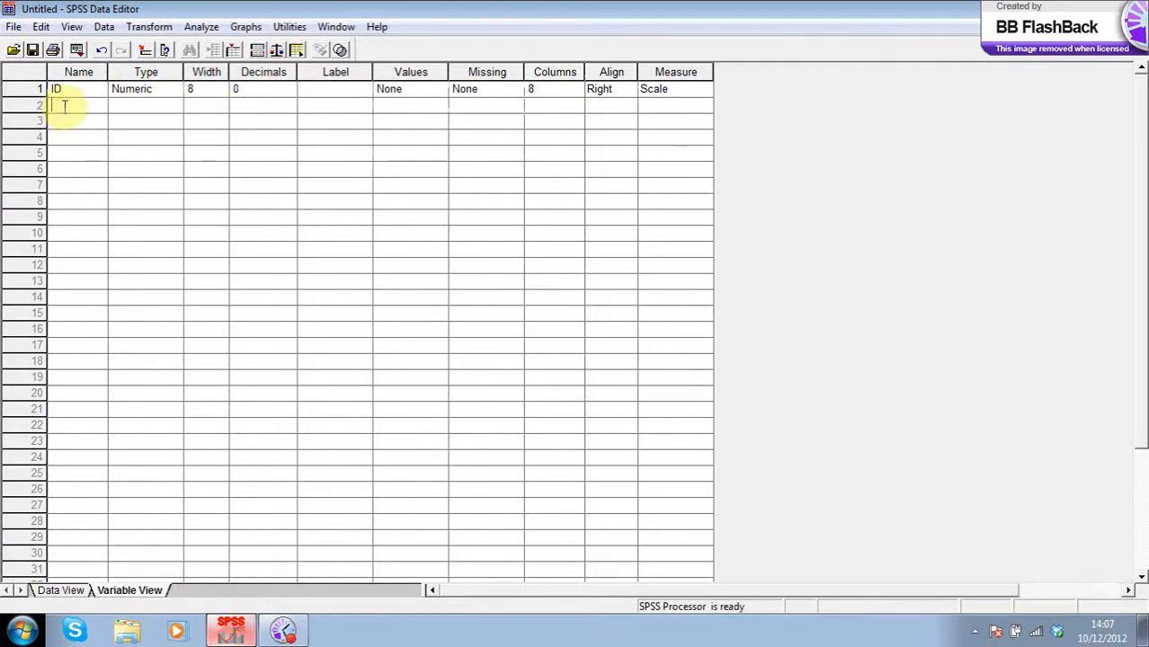
type("sex")
left_click(244, 106)
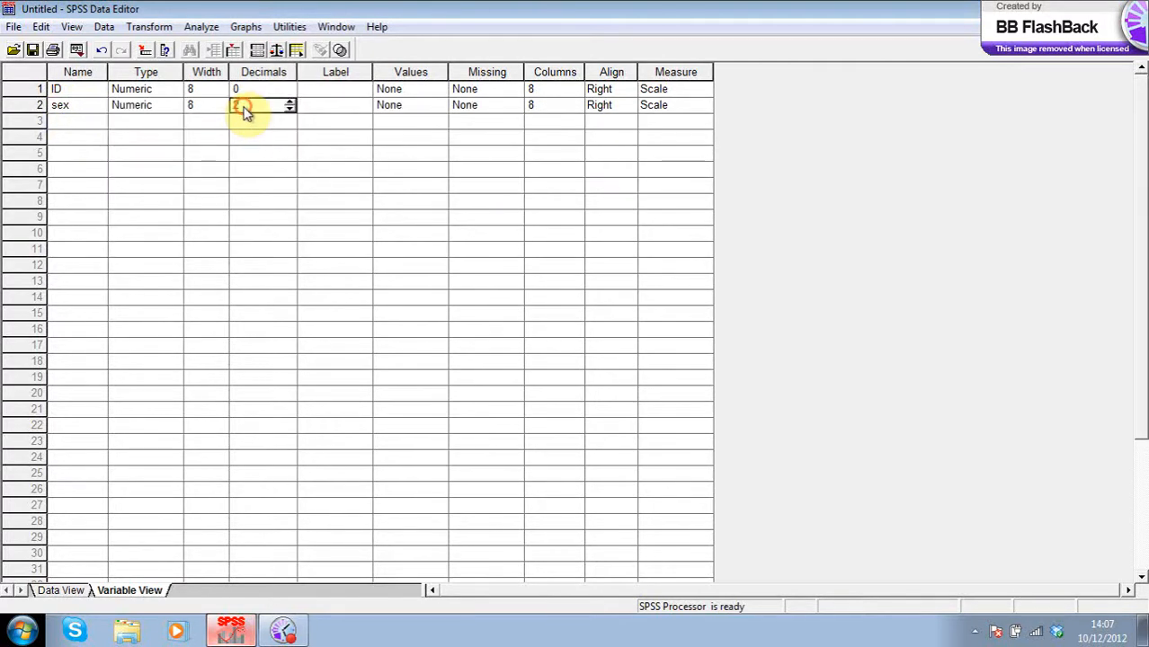
left_click(289, 108)
left_click(289, 109)
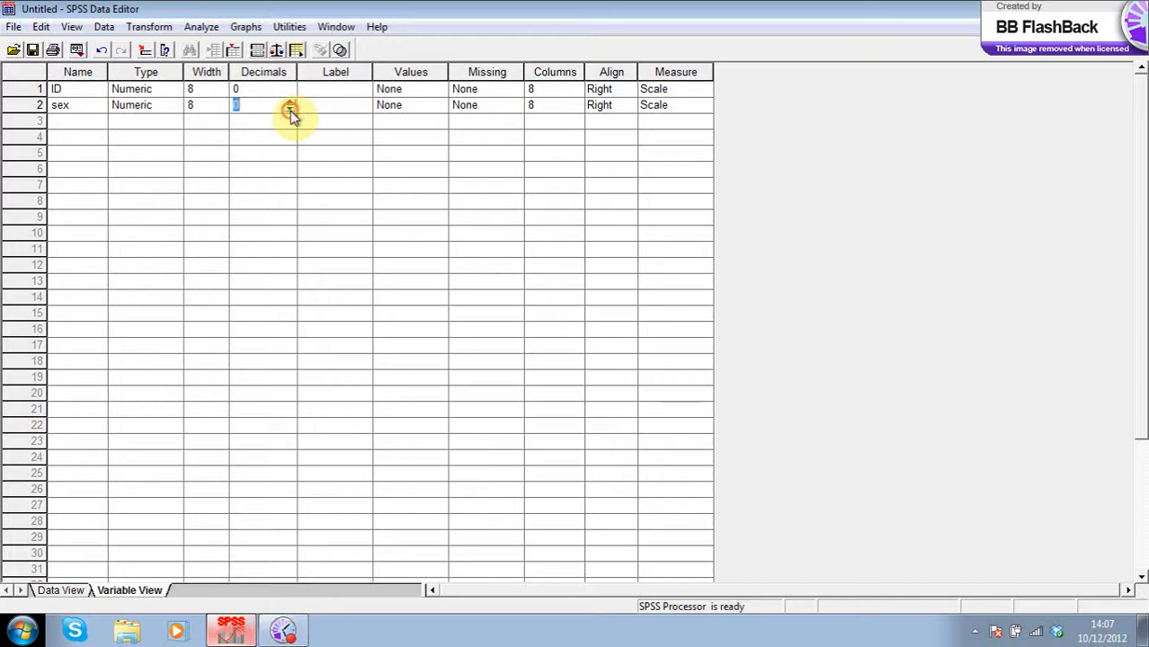
left_click(432, 108)
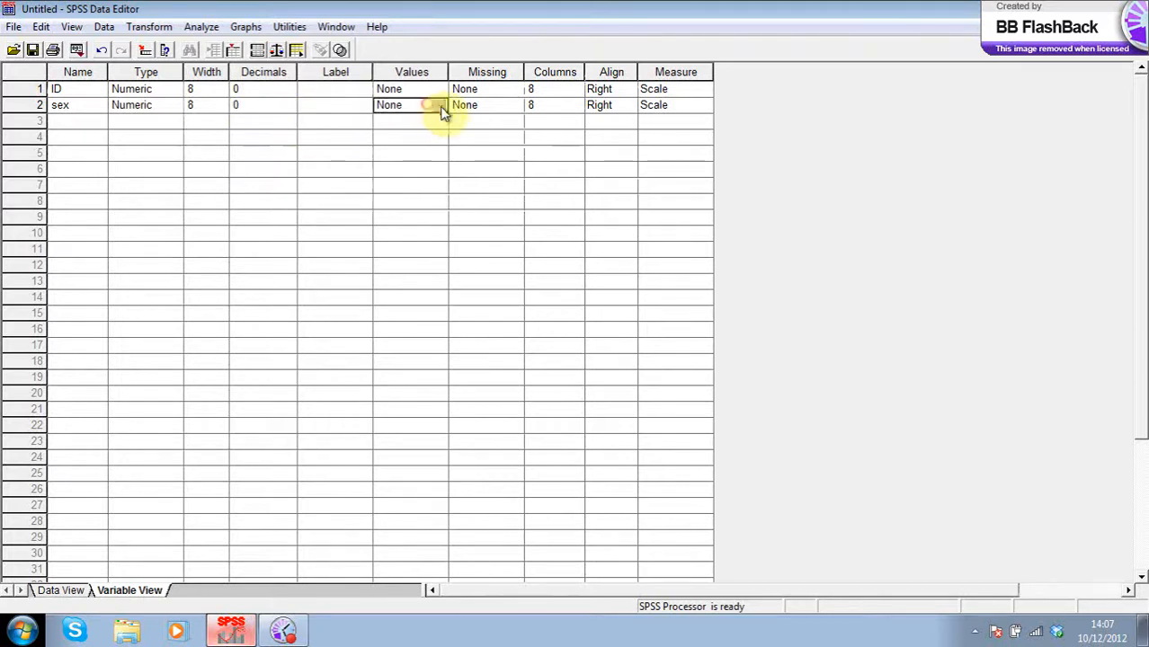
- Give sex the value labels 1 = 'Male' and 2 = 'Female'
left_click(441, 106)
type("1")
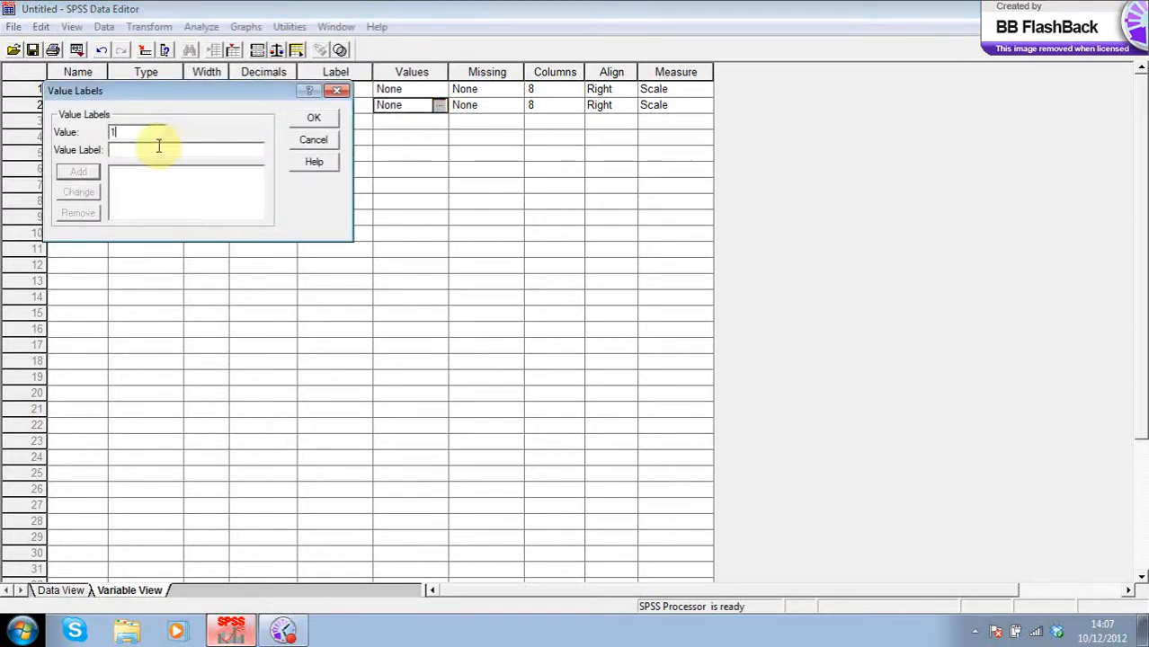
left_click(135, 149)
type("Male")
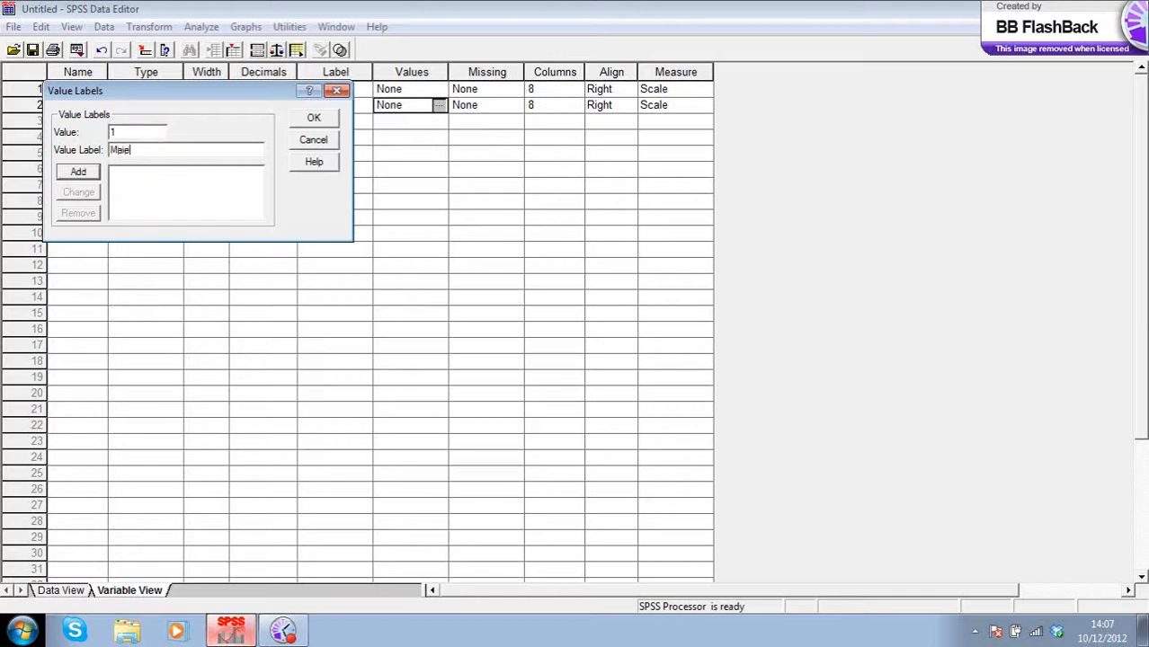
left_click(78, 171)
type("2")
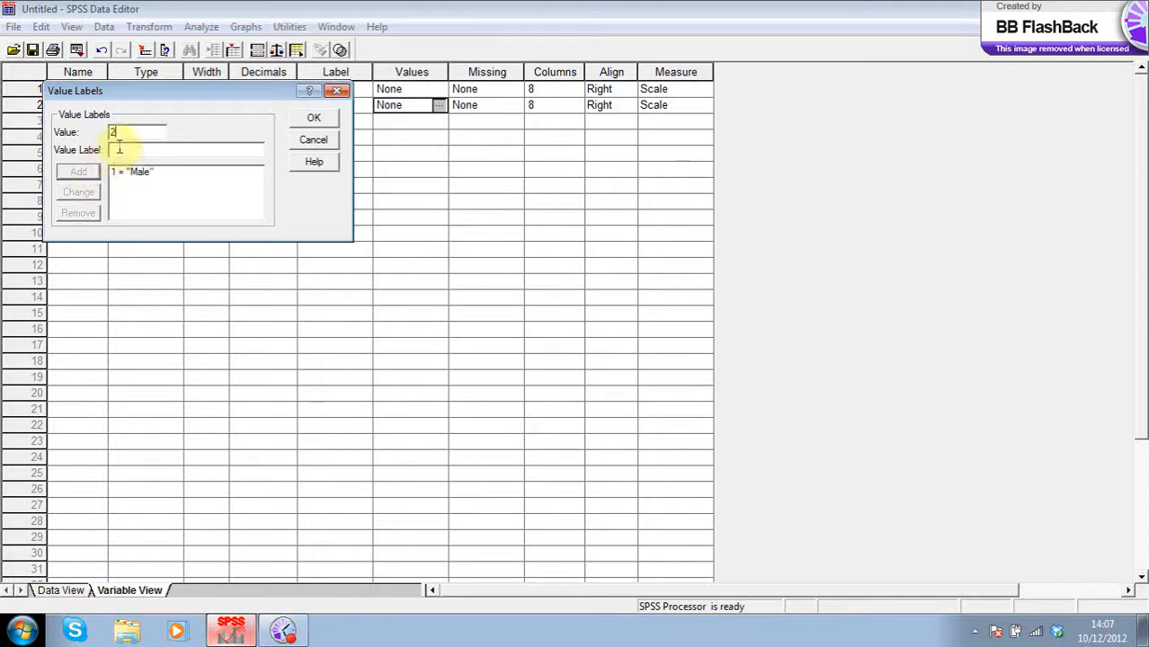
left_click(129, 151)
type("Female")
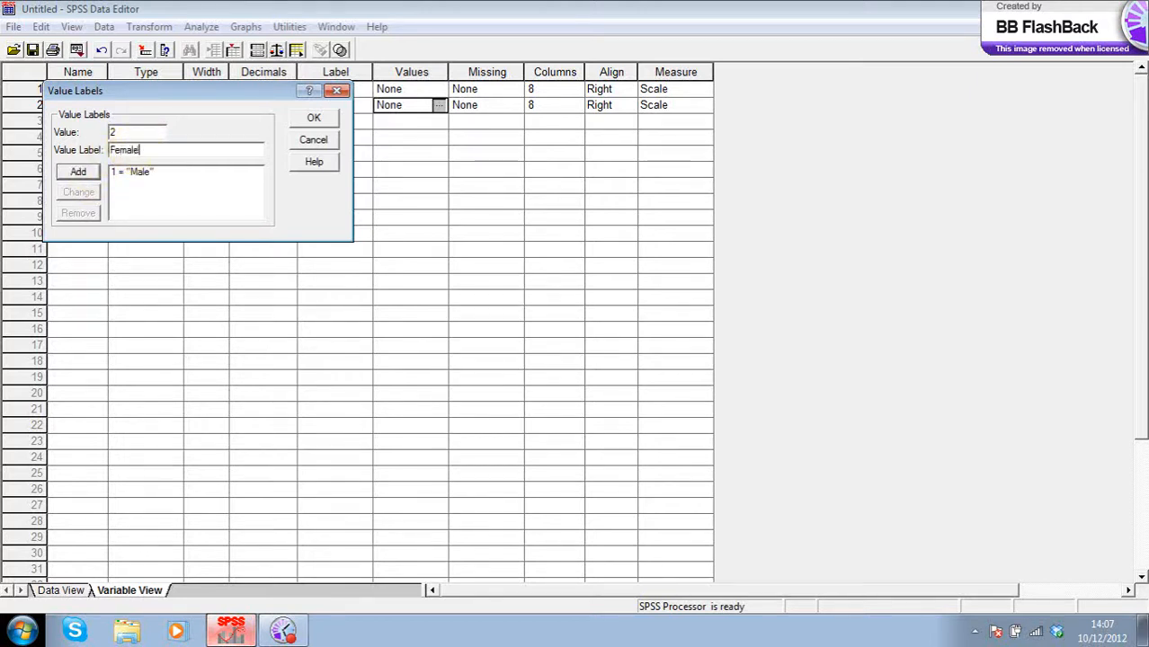
left_click(78, 172)
left_click(330, 117)
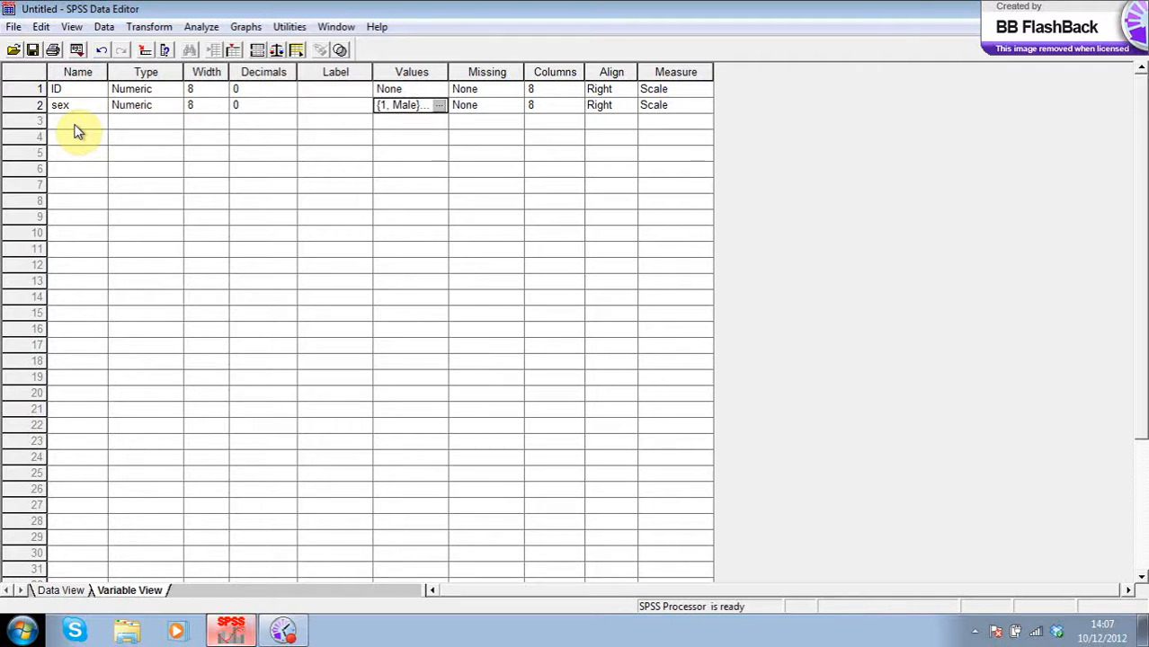
- Name the third variable effecstudy, keep 0 decimals, and bring up its Value Labels dialog
left_click(77, 127)
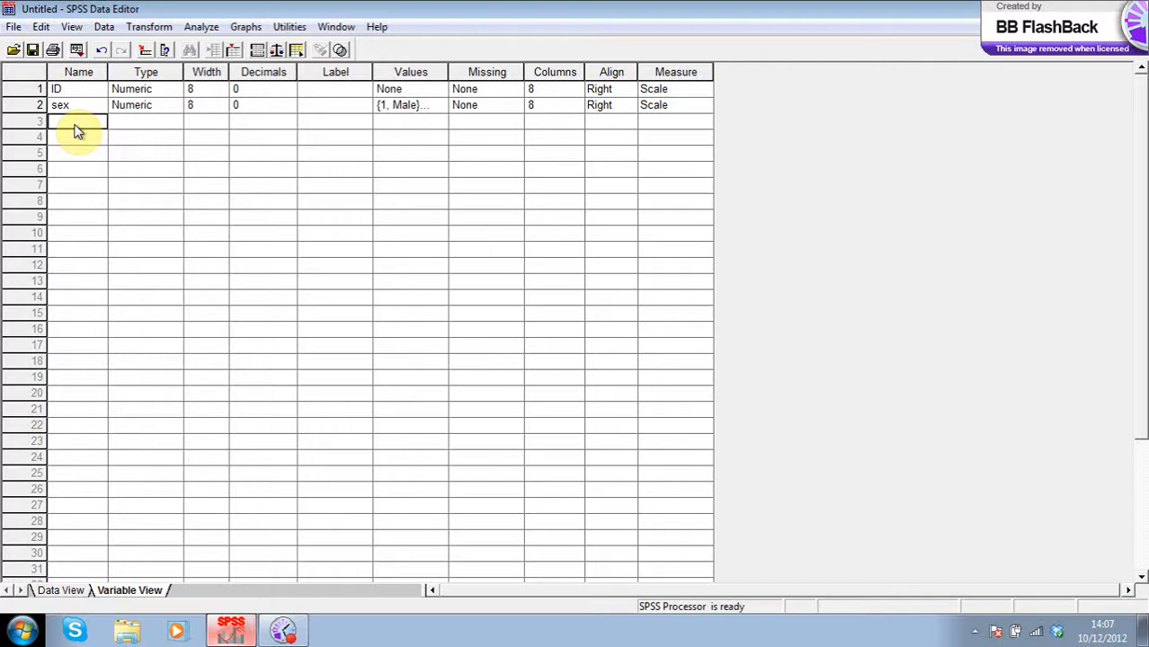
type("effec")
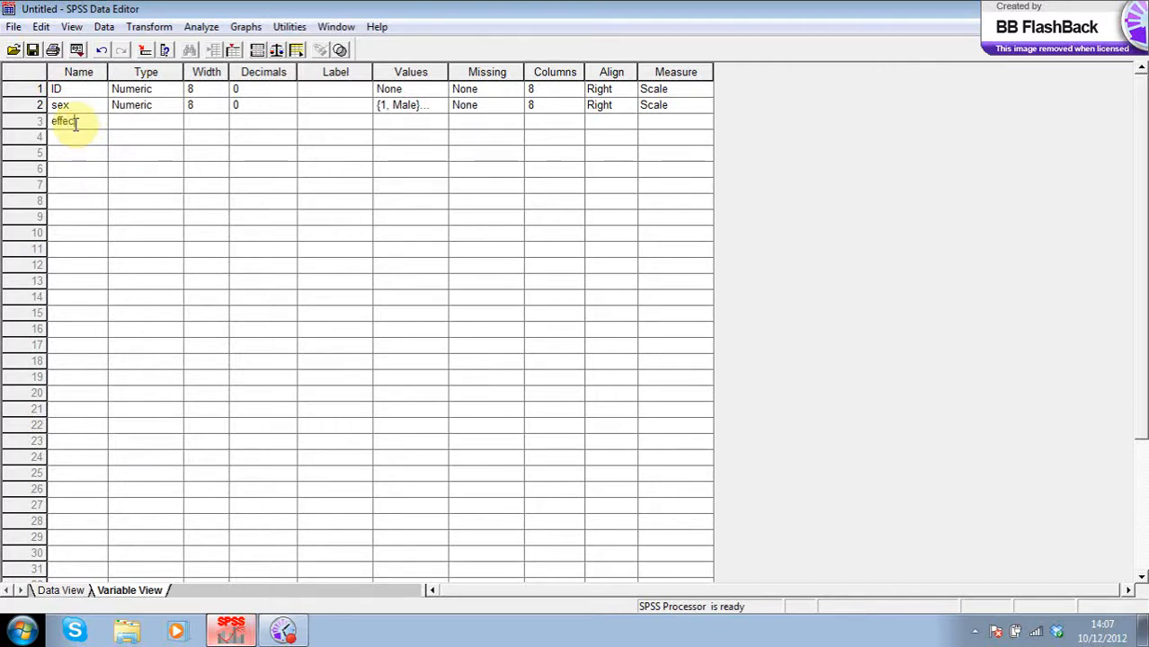
type("study")
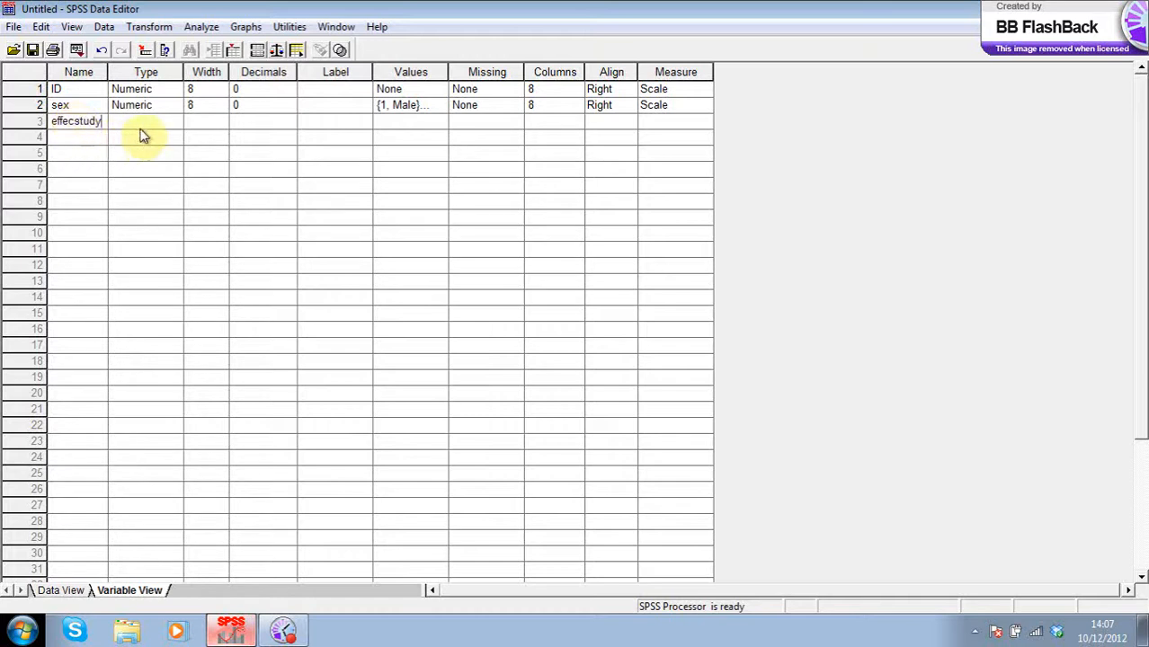
left_click(286, 123)
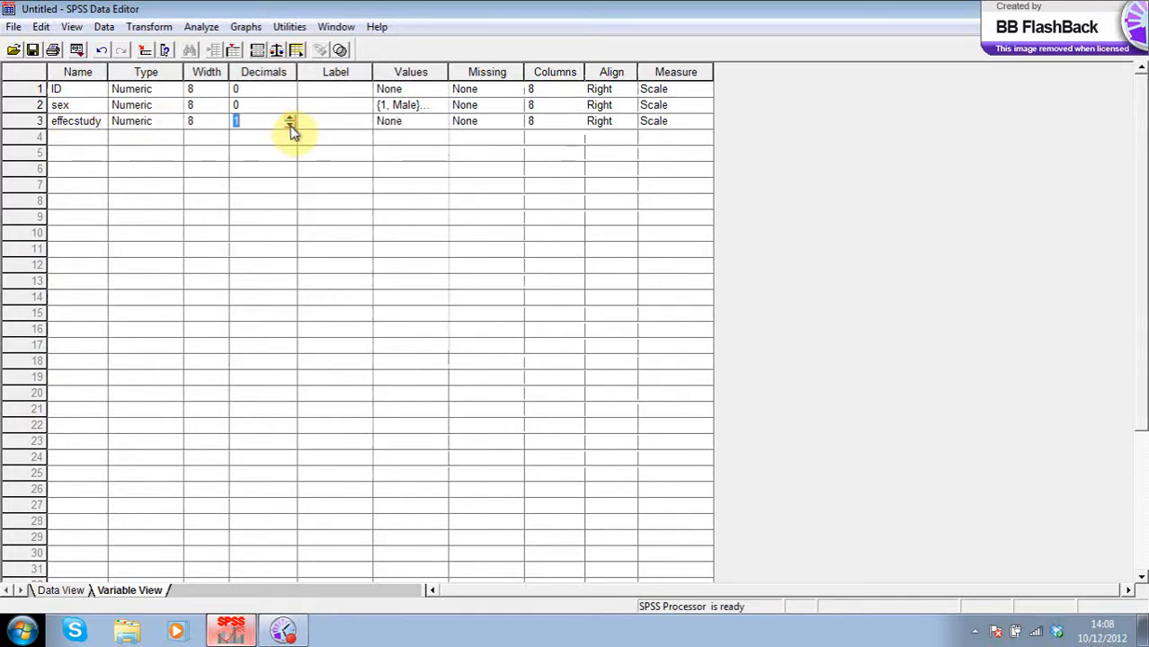
left_click(436, 124)
left_click(439, 122)
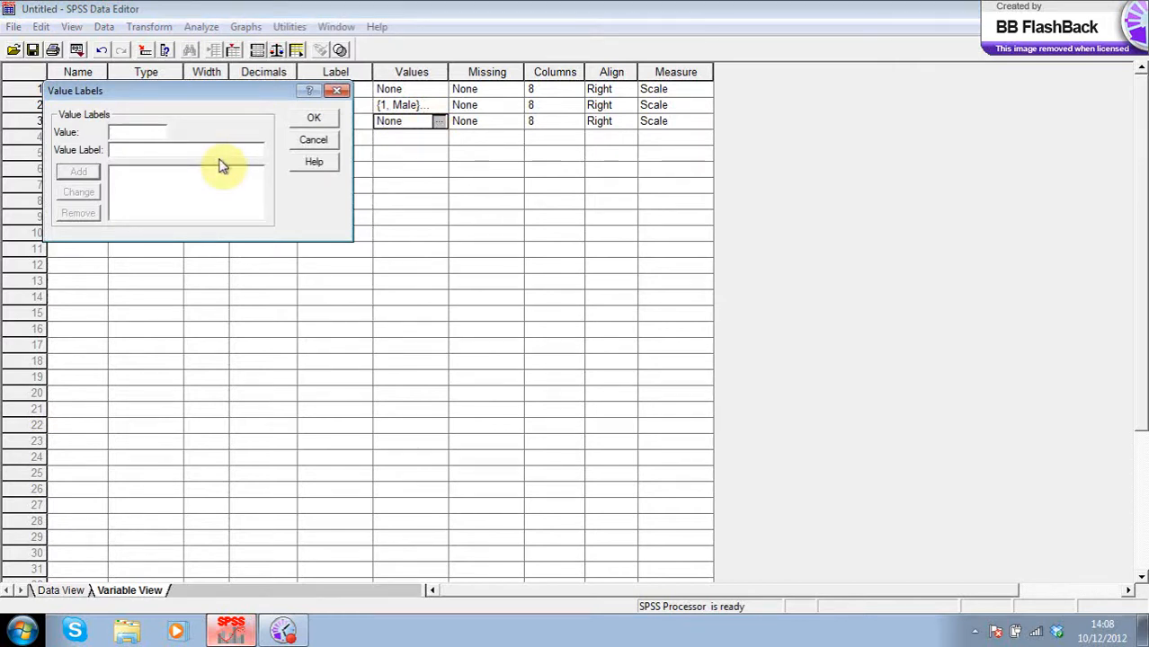
- Label effecstudy value 1 'not at all confident' and value 5 'very confident'
type("1")
left_click(171, 149)
type("not at all confi")
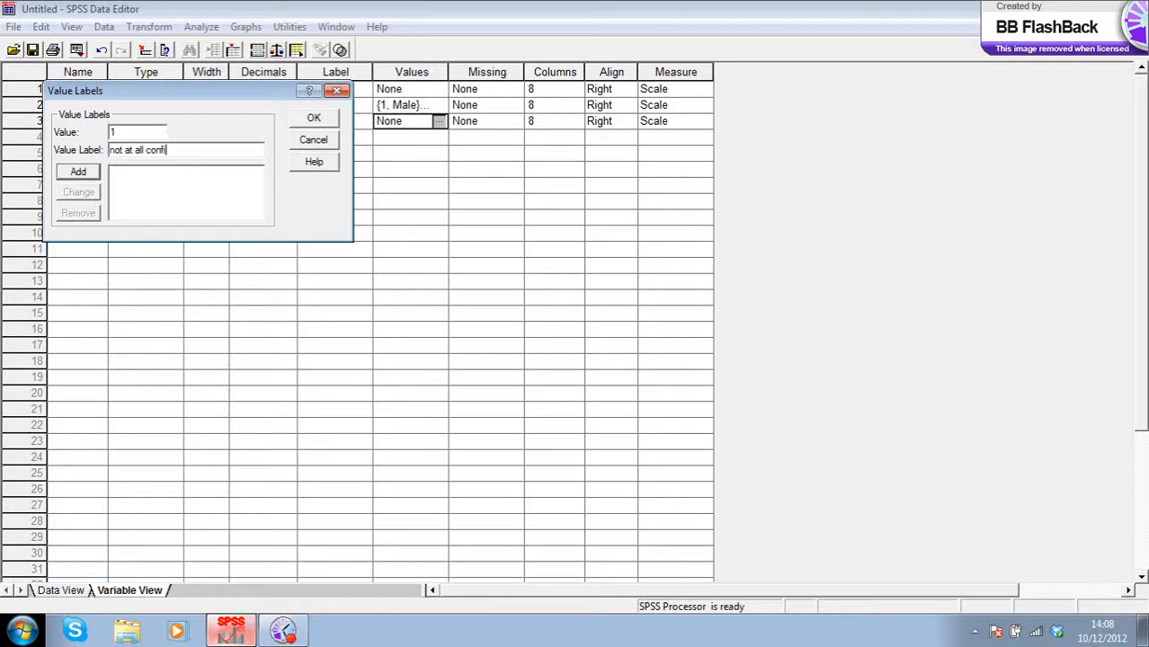
type("dence")
left_click(72, 171)
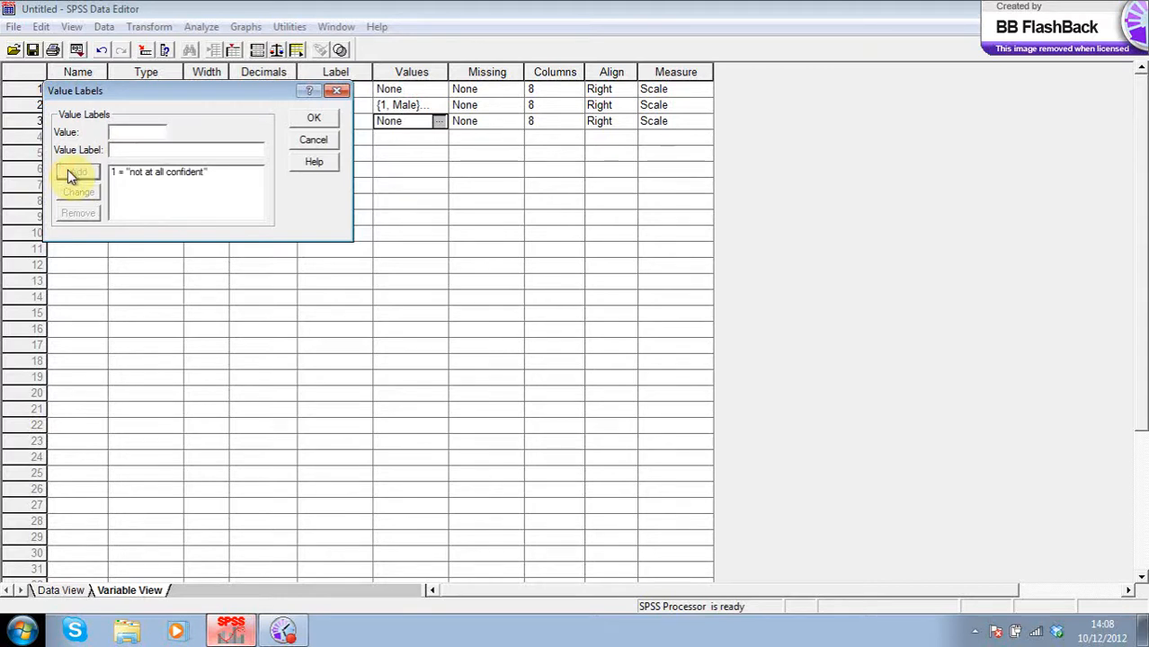
left_click(115, 133)
type("5")
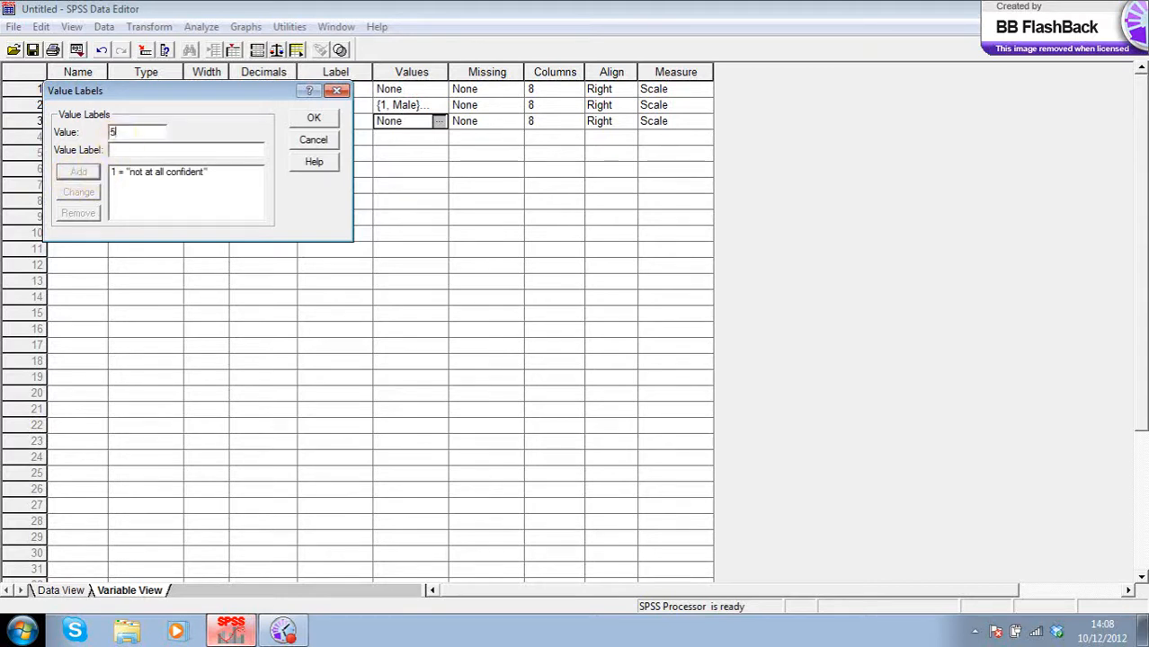
left_click(121, 151)
type("very confi")
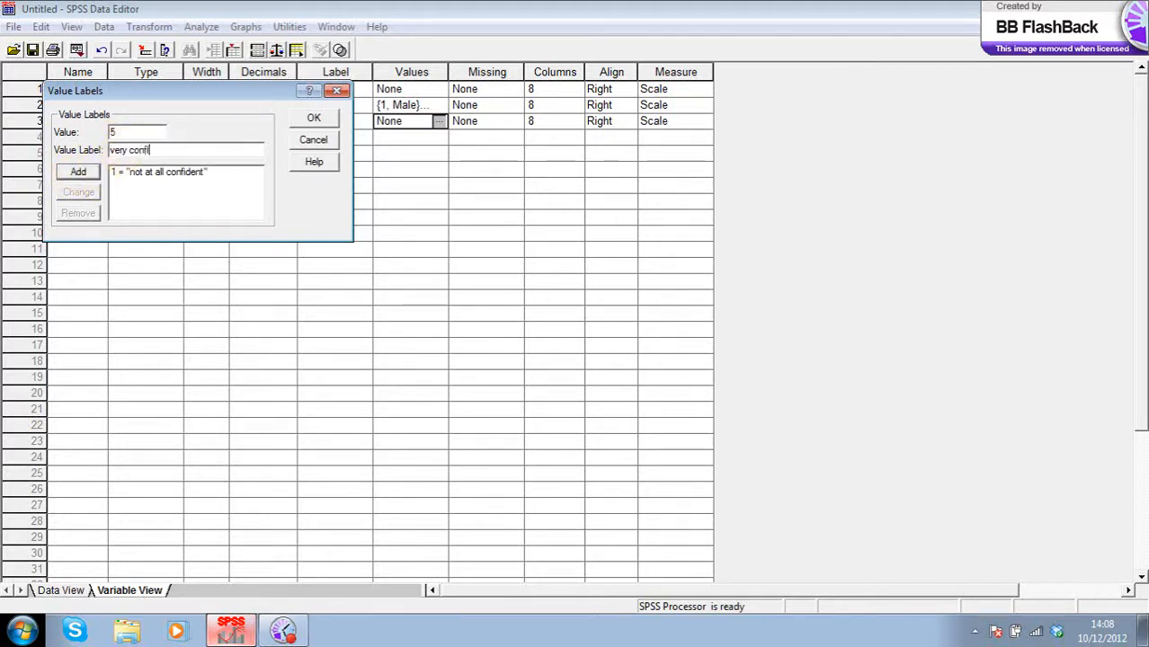
type("dence")
key("BackSpace")
key("BackSpace")
key("BackSpace")
type("nt")
left_click(78, 172)
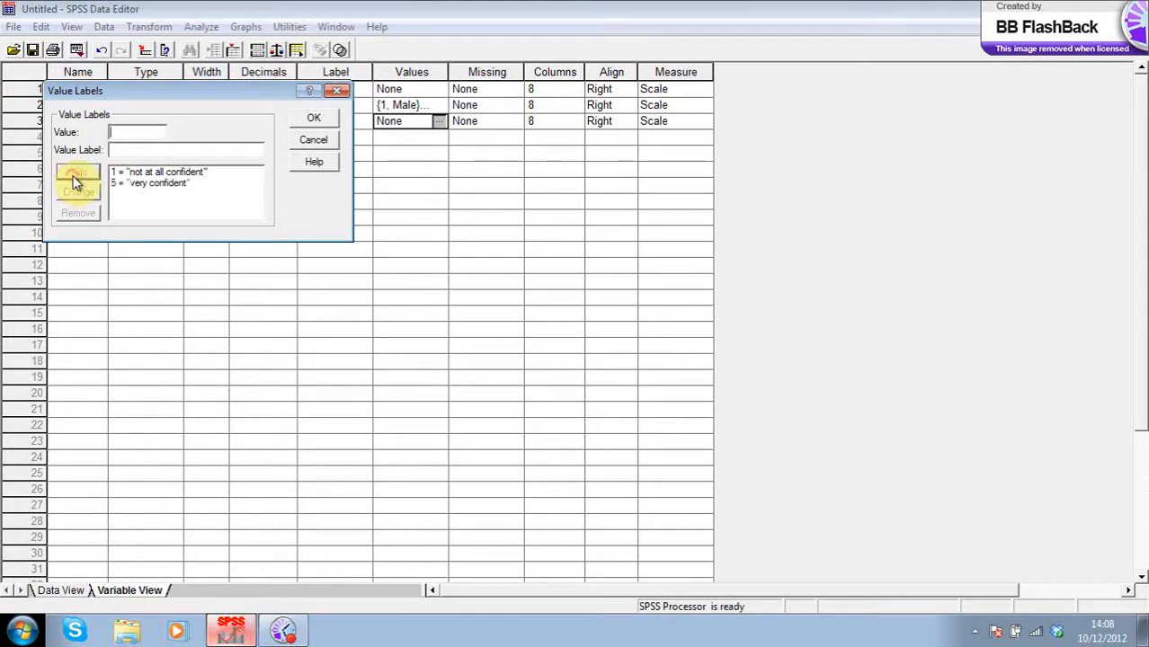
- Add a placeholder label for 2, then label 3 'neutral' and 4 'confident'
type("2")
left_click(116, 152)
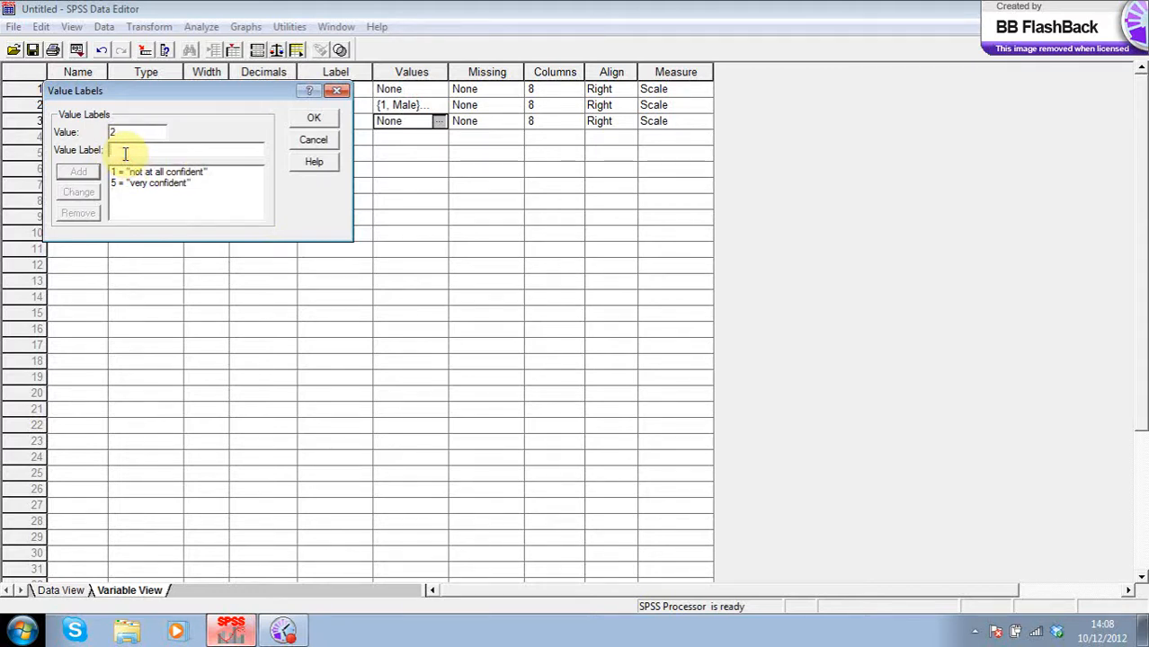
type("2")
left_click(78, 170)
type("3")
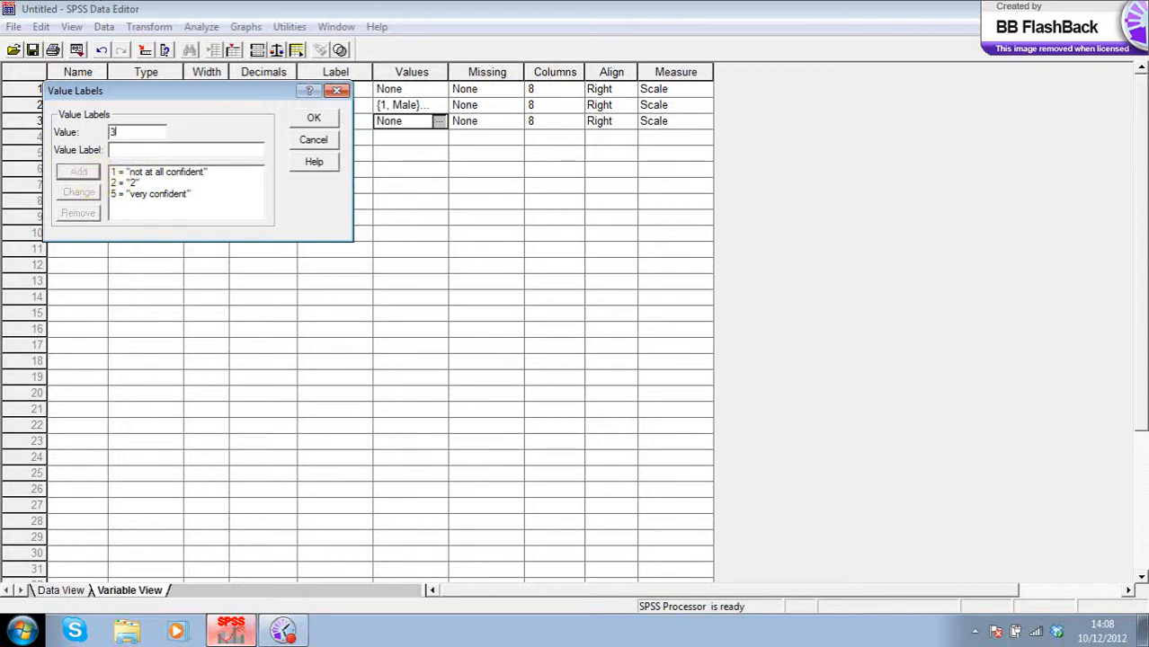
left_click(131, 152)
type("neutral")
left_click(85, 178)
type("4")
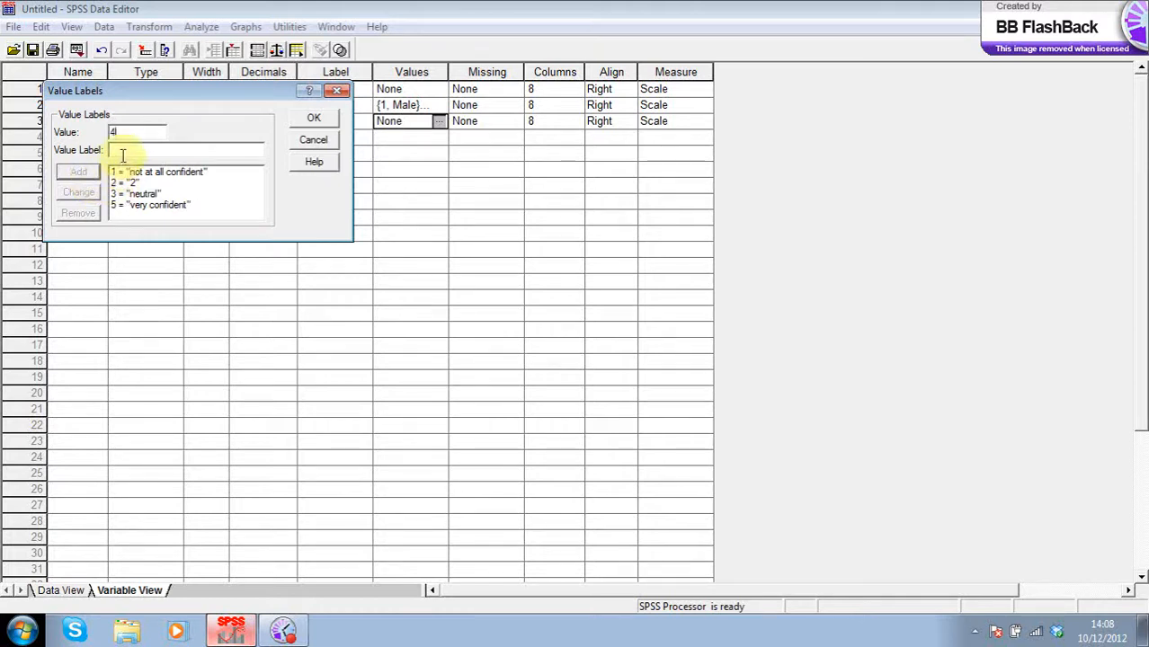
left_click(122, 153)
type("confidence")
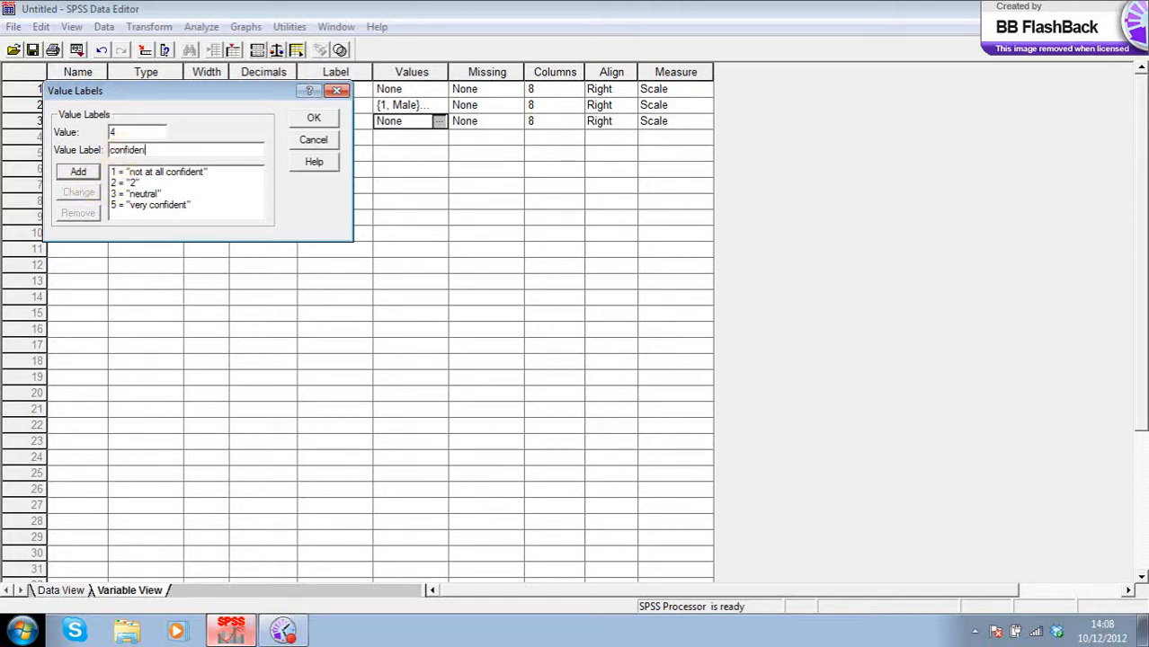
key("BackSpace")
key("BackSpace")
type("t")
left_click(75, 172)
- Change value 2's label to 'not very confident' and save the five labels
left_click(117, 184)
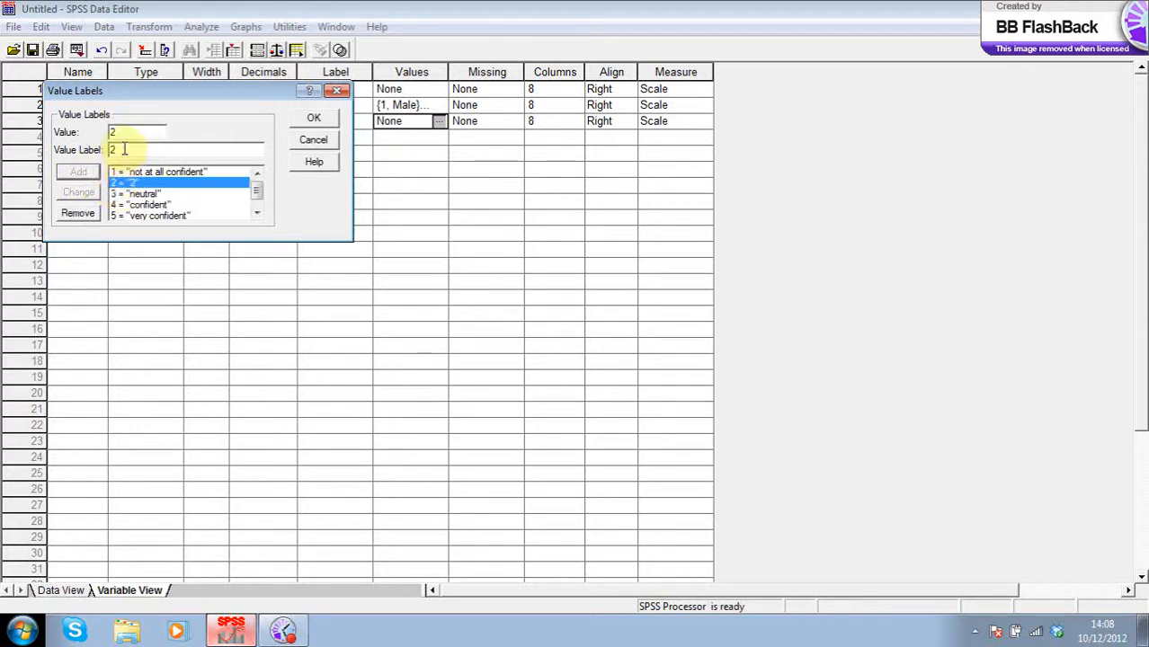
left_click(115, 149)
key("BackSpace")
type("not")
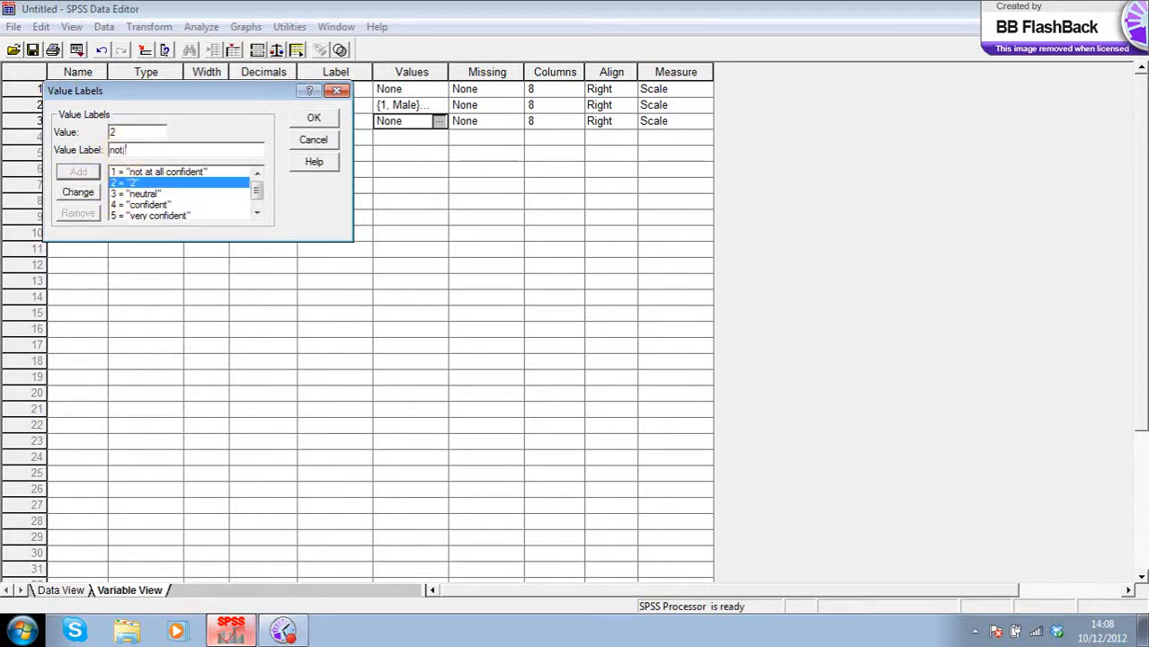
type(" very confident")
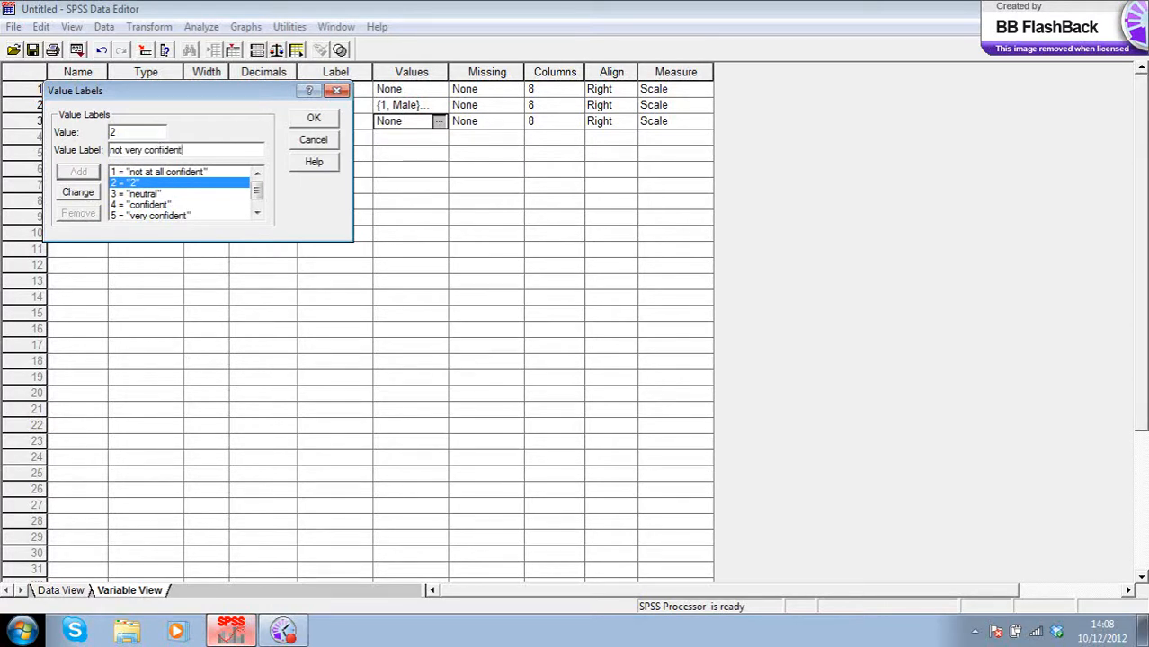
left_click(77, 192)
left_click(313, 117)
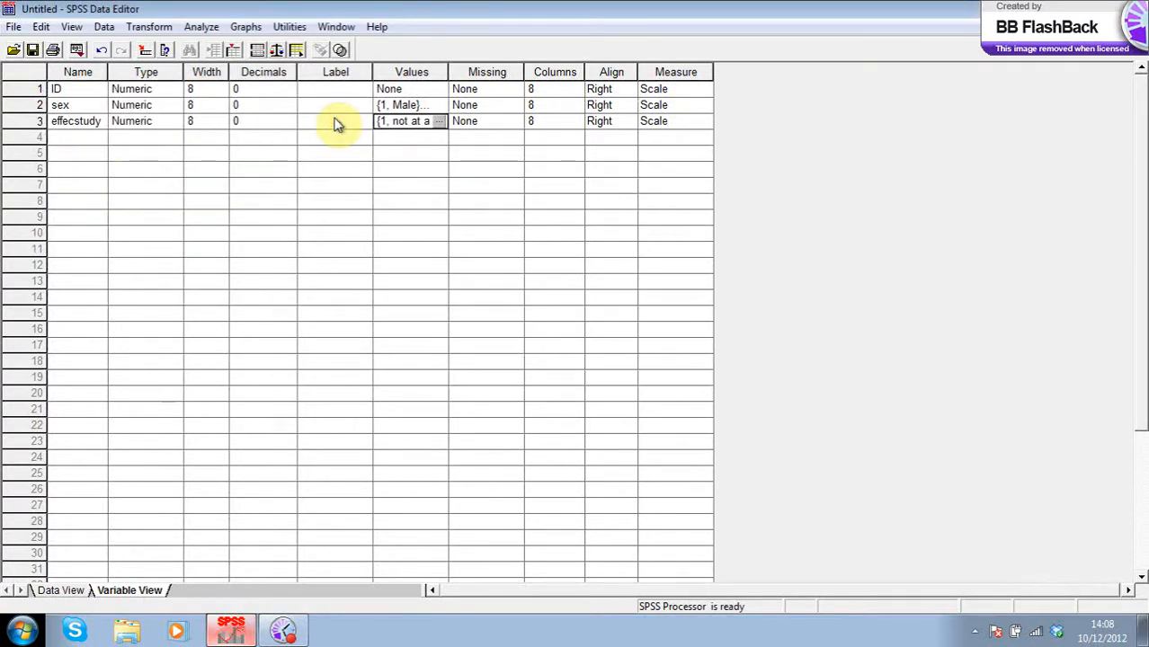
left_click(83, 140)
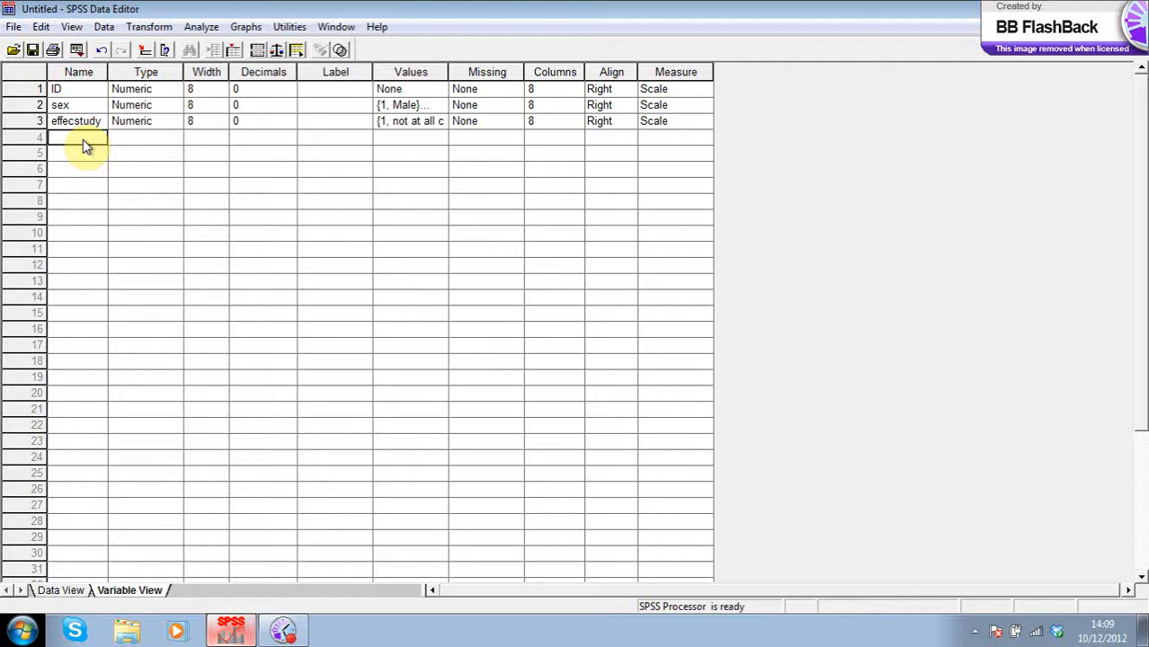
- Add a fourth variable named bestexam with 0 decimals
type("bestexam")
left_click(186, 140)
left_click(279, 140)
left_click(289, 142)
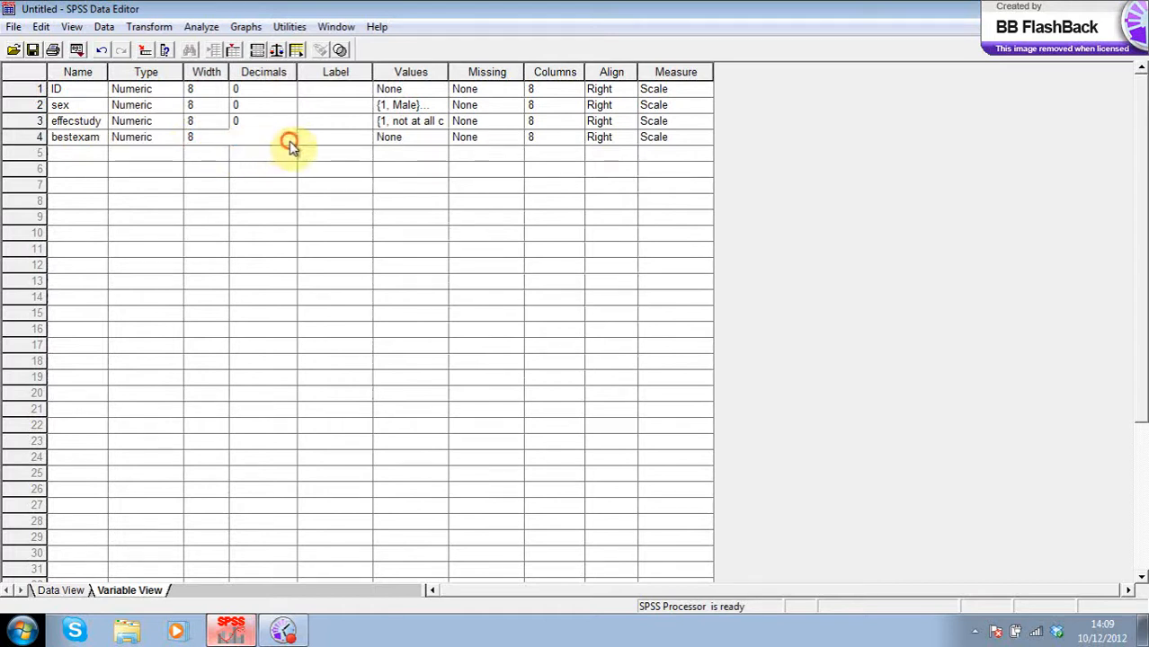
left_click(288, 142)
- Paste effecstudy's confidence labels into bestexam and three new rows, creating VAR00001–VAR00003
left_click(428, 120)
left_click(439, 121)
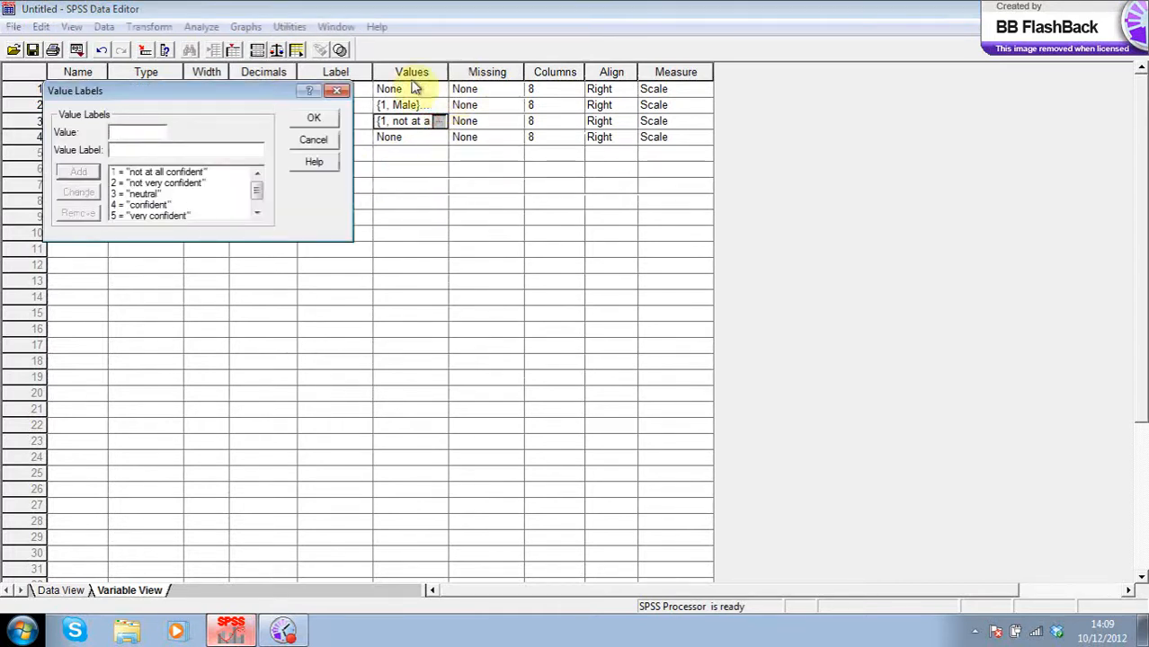
left_click(314, 141)
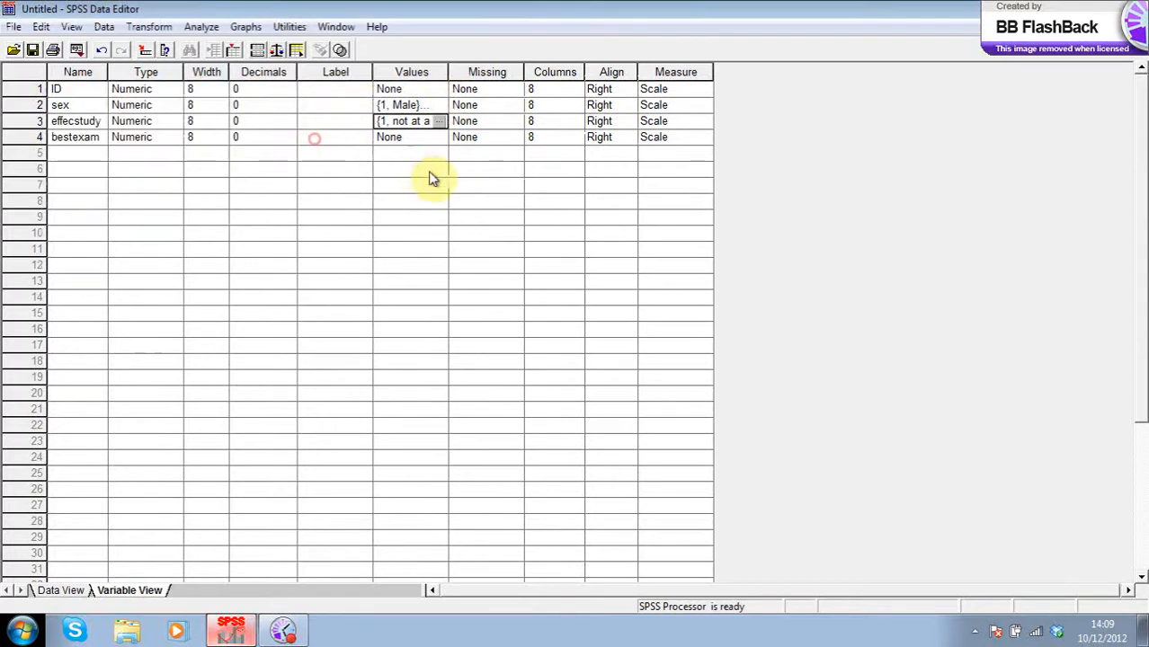
left_click(385, 137)
key("ctrl+v")
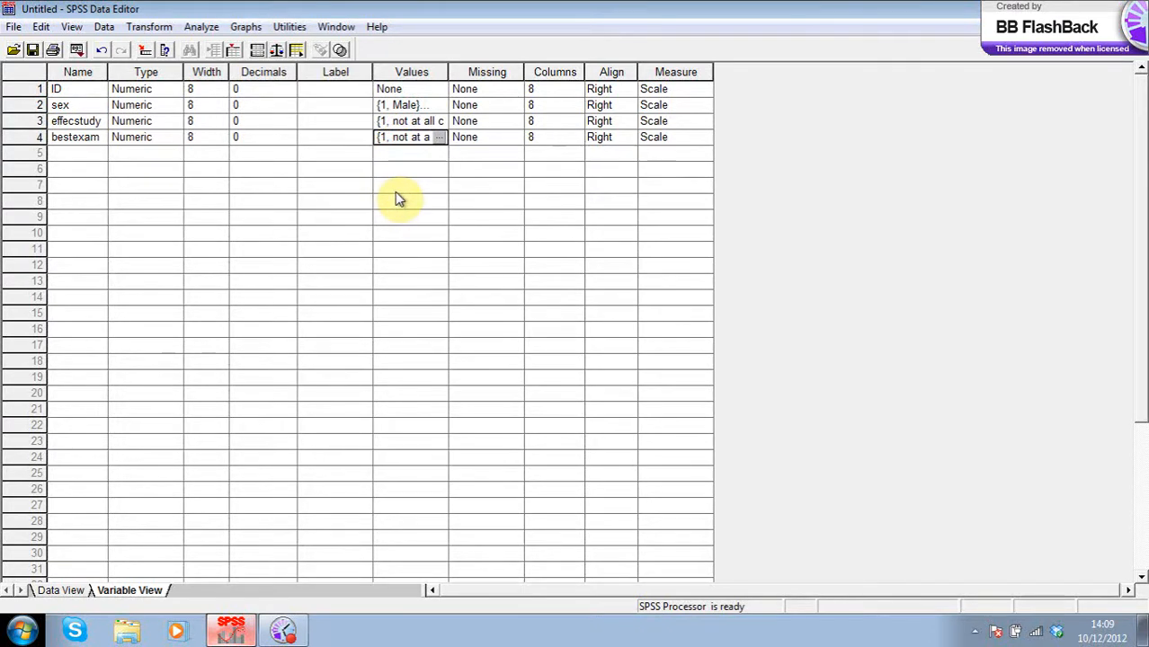
left_click(398, 156)
key("ctrl+v")
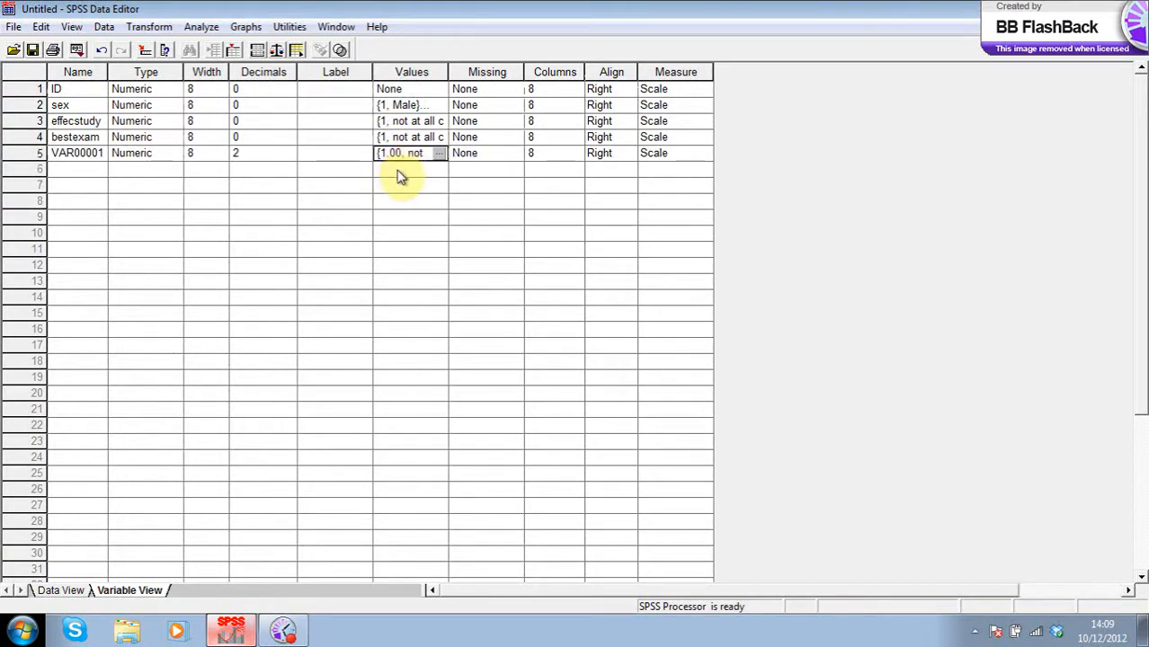
left_click(398, 170)
key("ctrl+v")
left_click(400, 186)
key("ctrl+v")
- Set decimals to 0 for VAR00001, VAR00002 and VAR00003
left_click(237, 153)
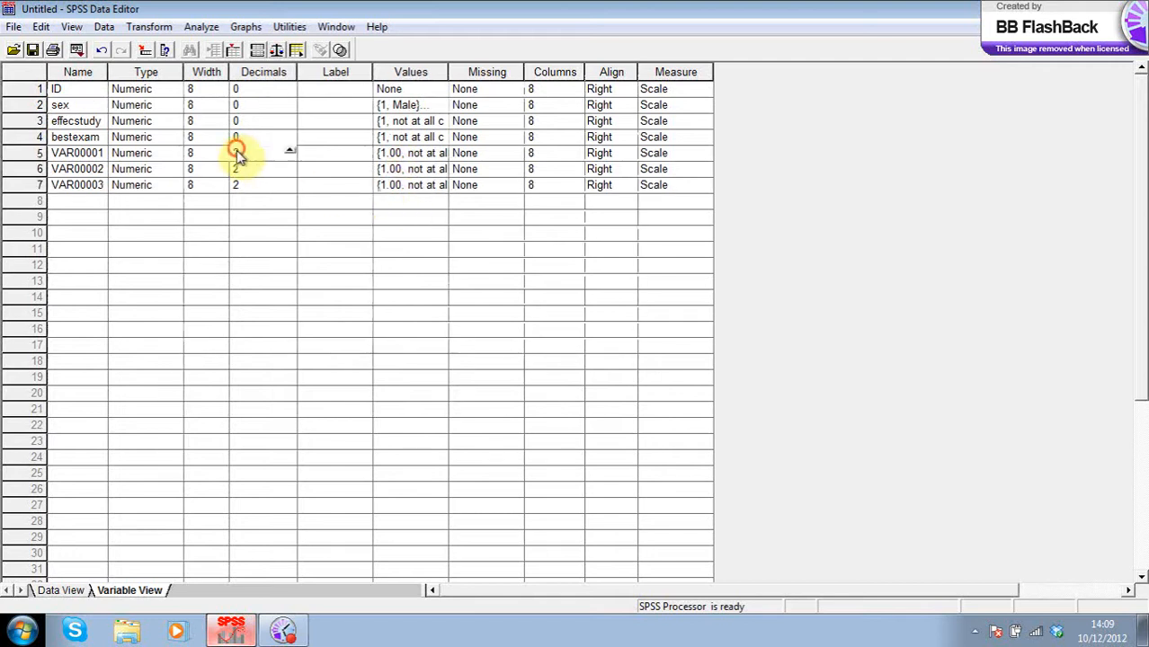
left_click(238, 169)
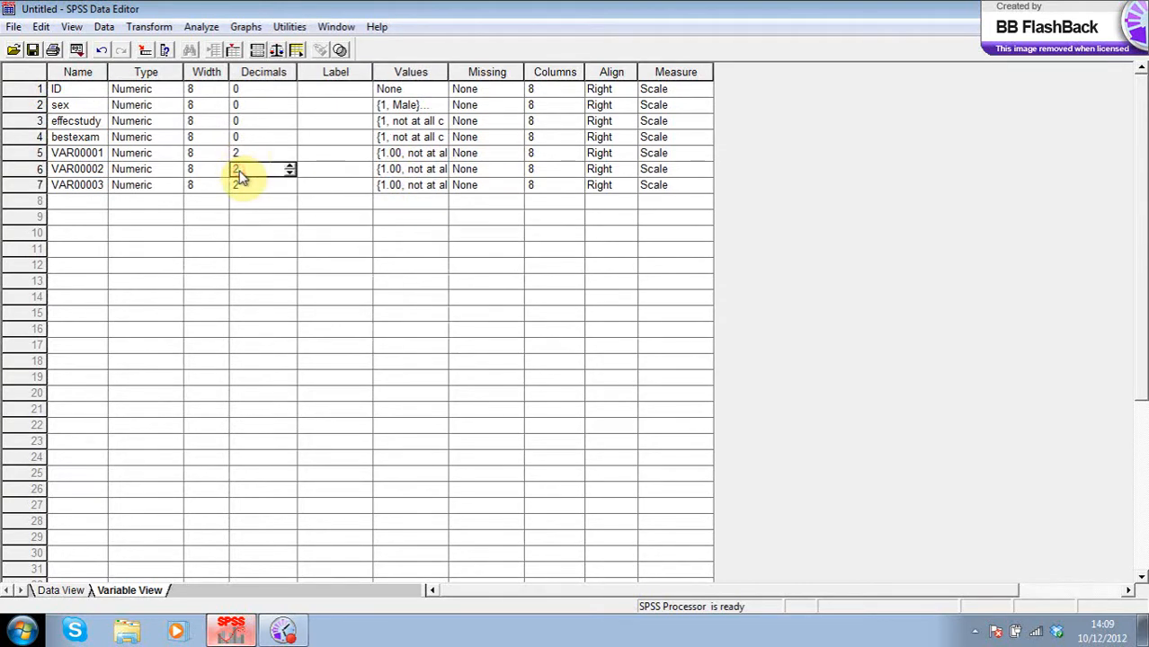
left_click(252, 136)
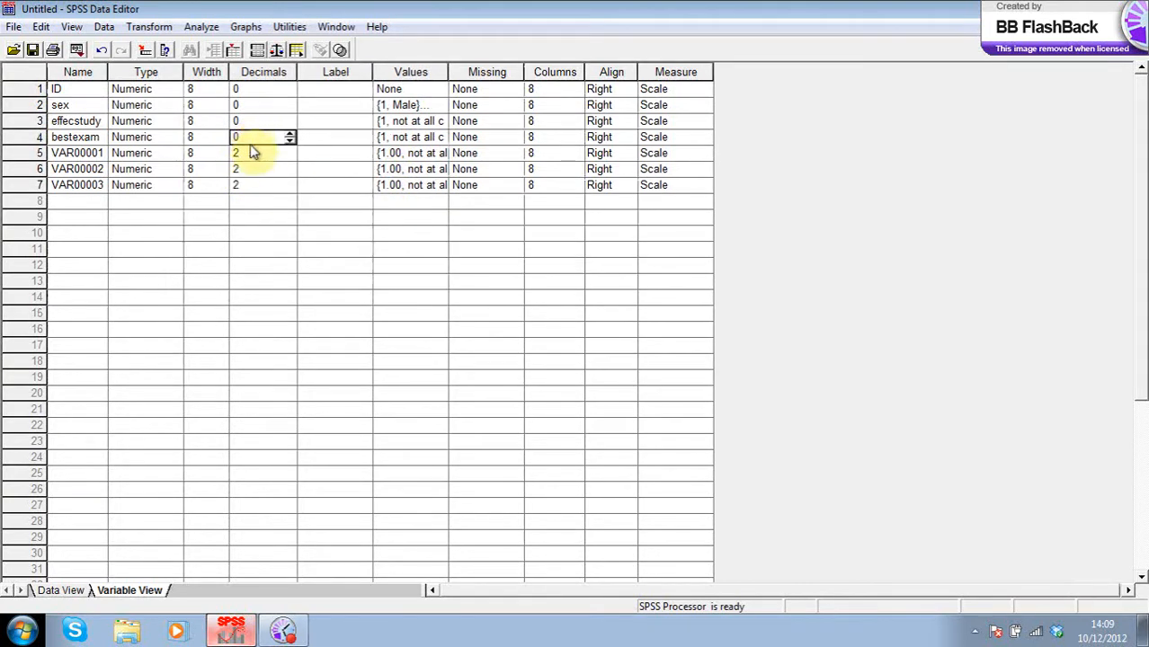
left_click(249, 154)
type("0")
left_click(250, 170)
type("0")
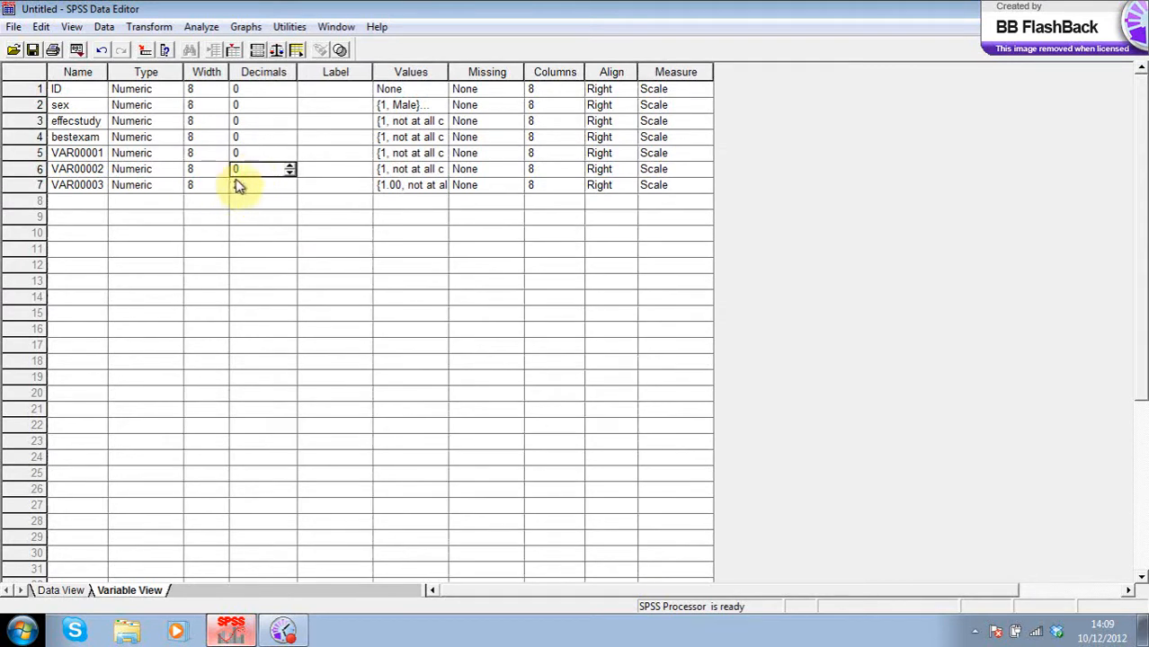
left_click(236, 187)
type("0")
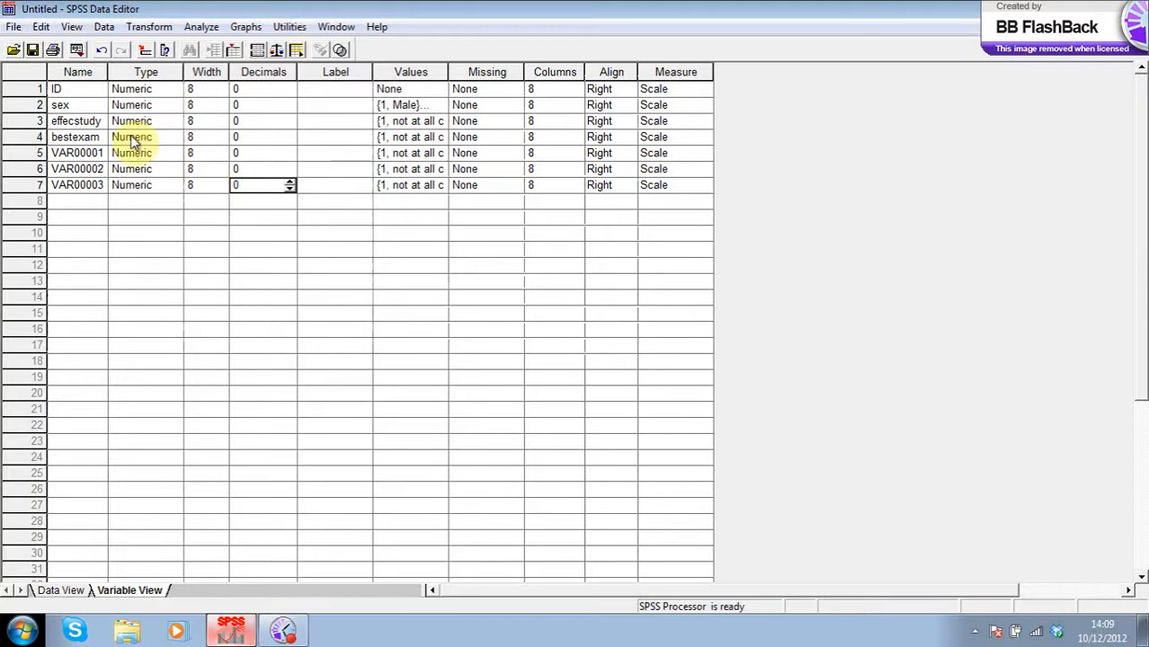
left_click(58, 156)
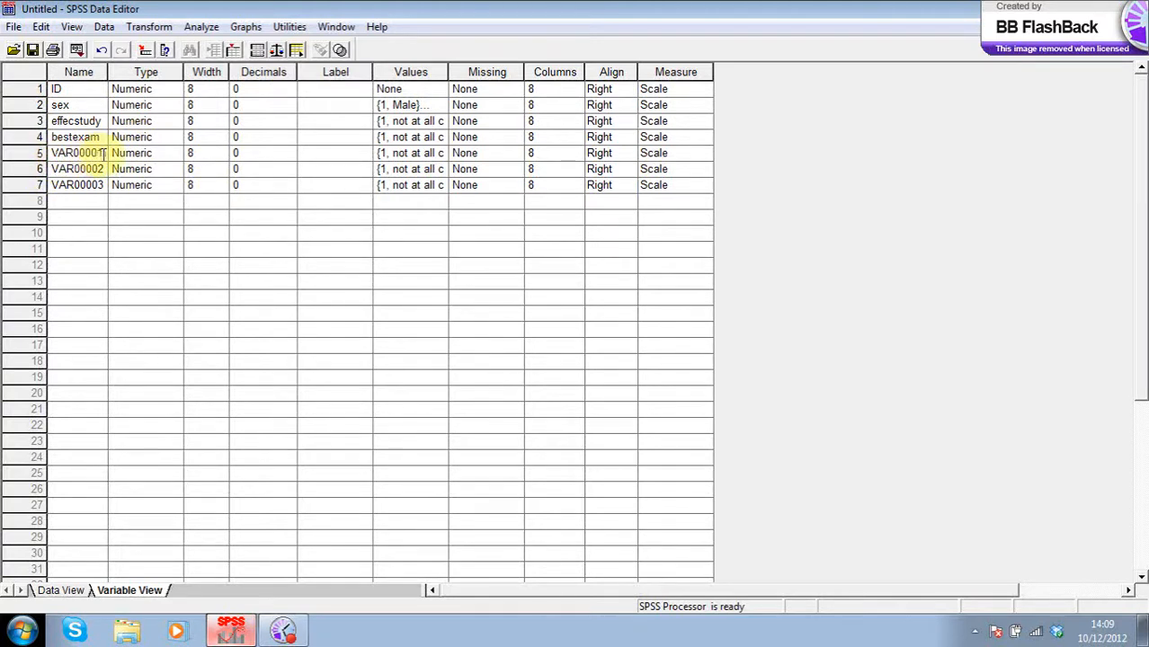
- Rename VAR00001 to queslectu and VAR00002 to mangework
double_click(95, 155)
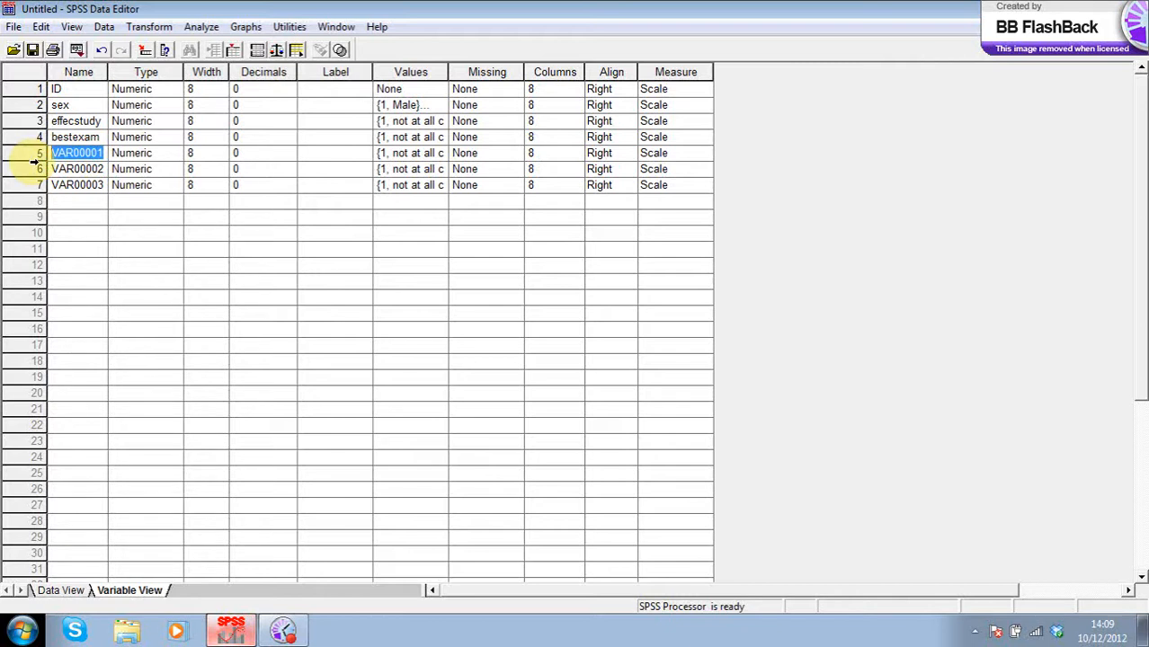
type("queslectu")
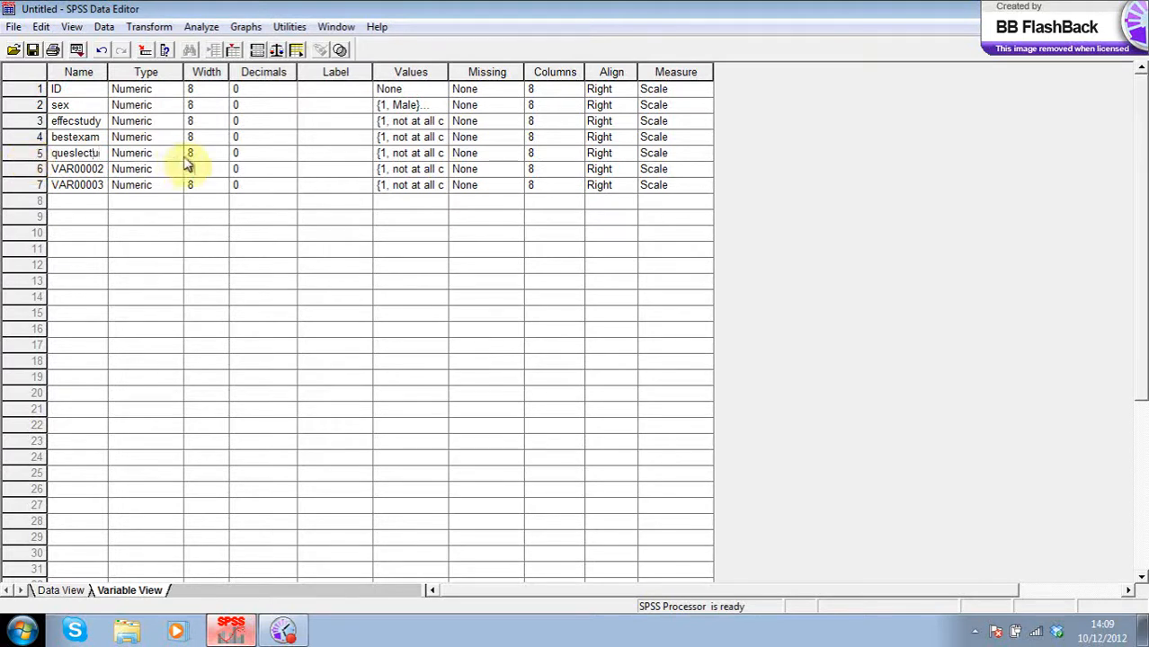
double_click(68, 171)
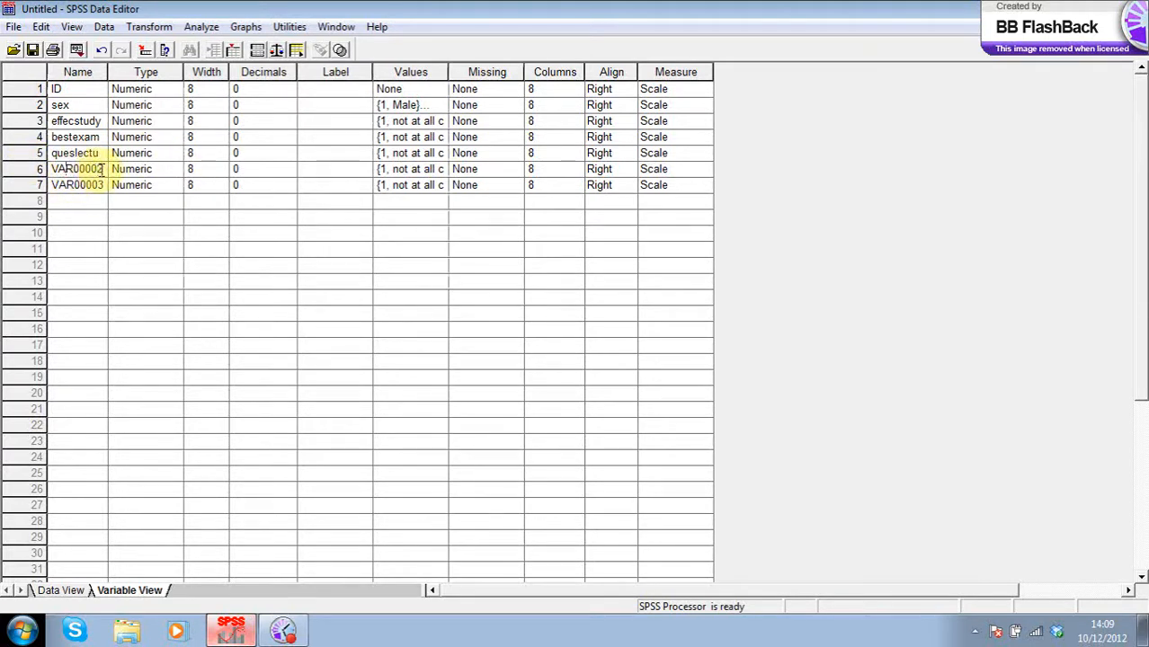
left_click_drag(99, 170, 53, 178)
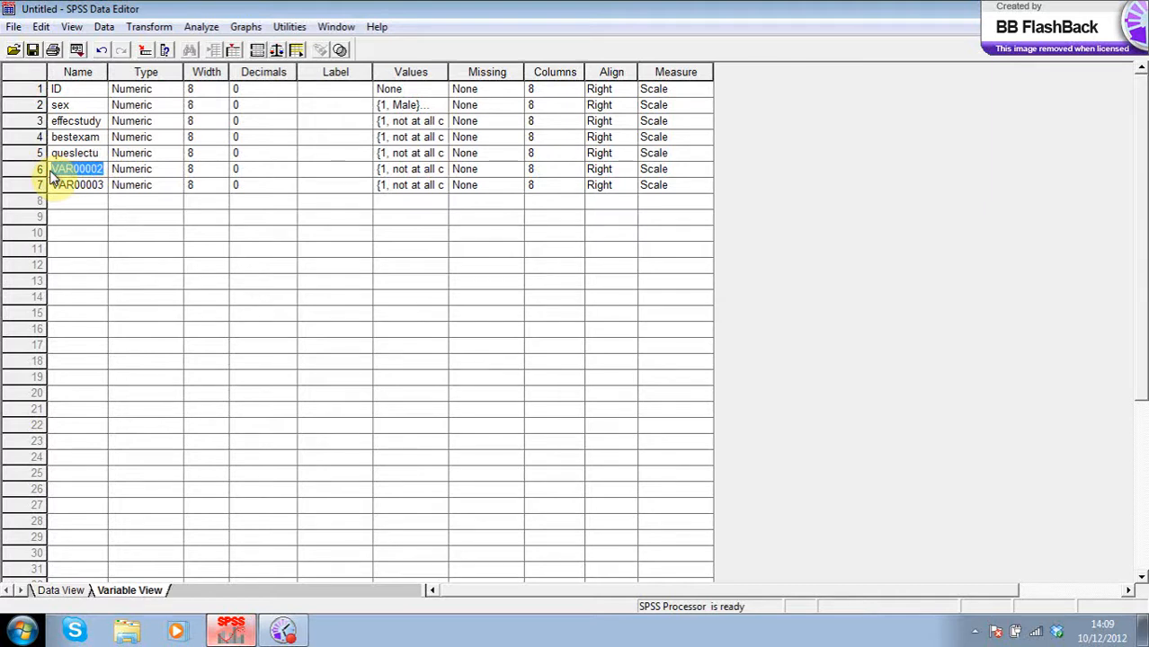
key("BackSpace")
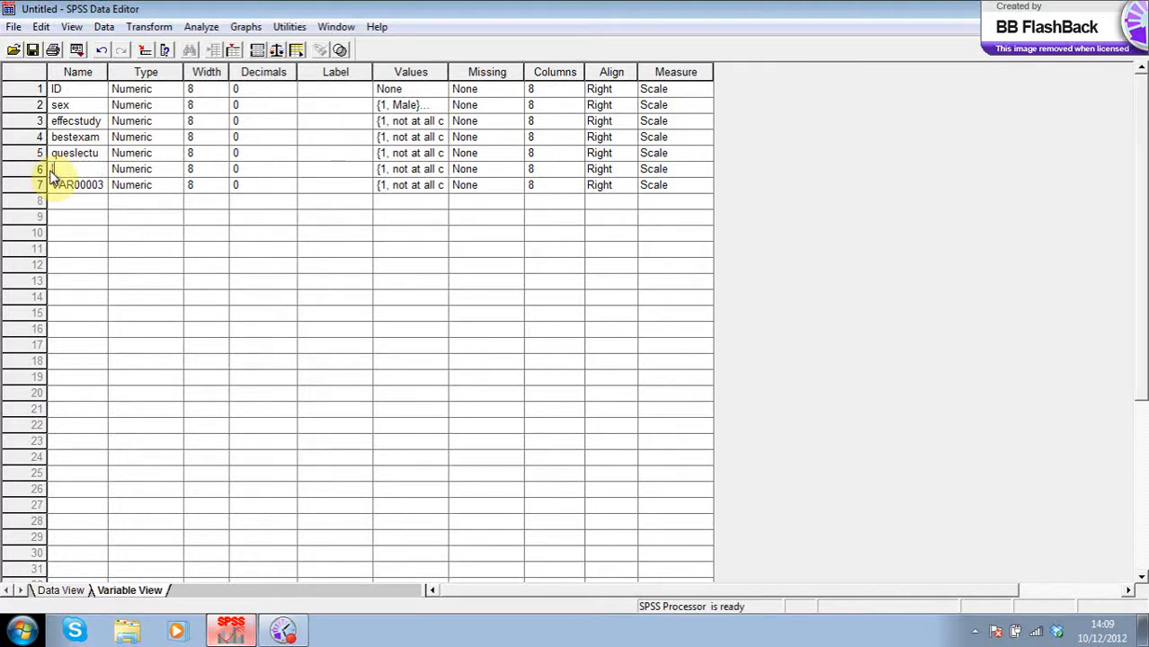
type("mangework")
left_click(78, 188)
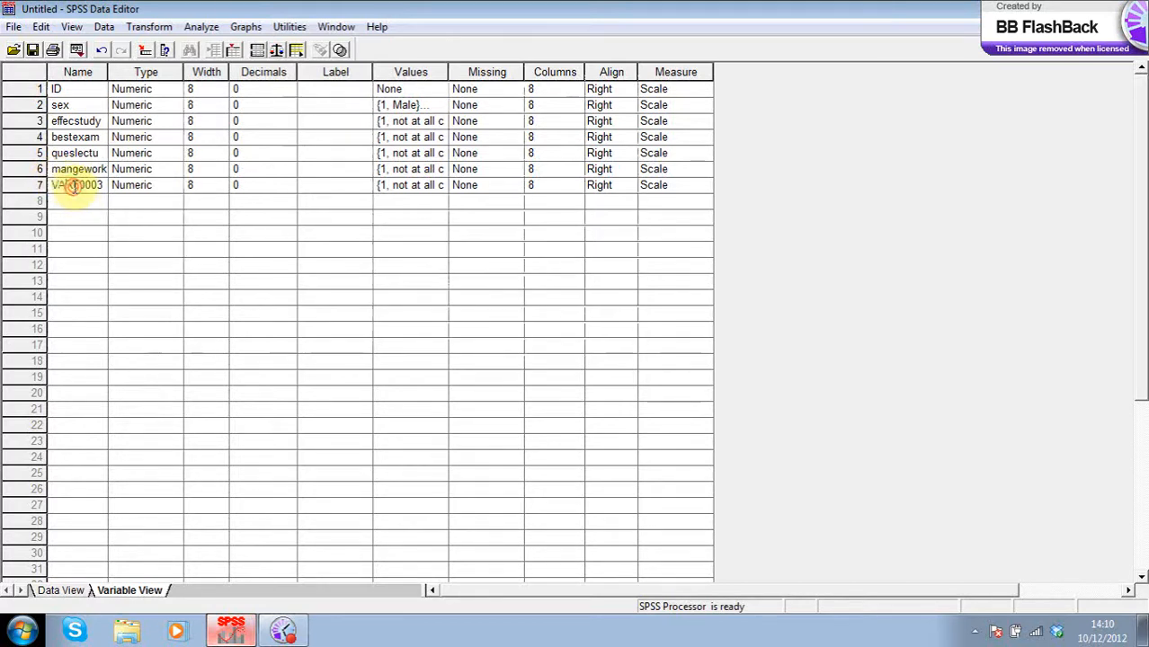
- Rename VAR00003 to presentsmall and switch to Data View
left_click_drag(103, 187, 32, 186)
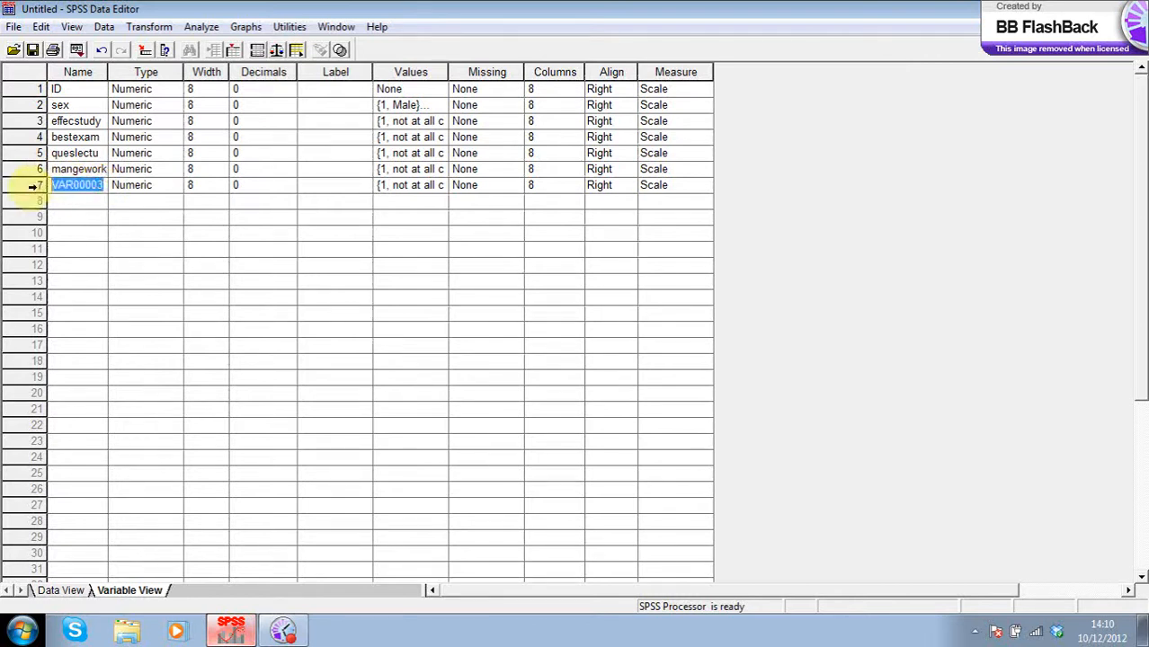
key("BackSpace")
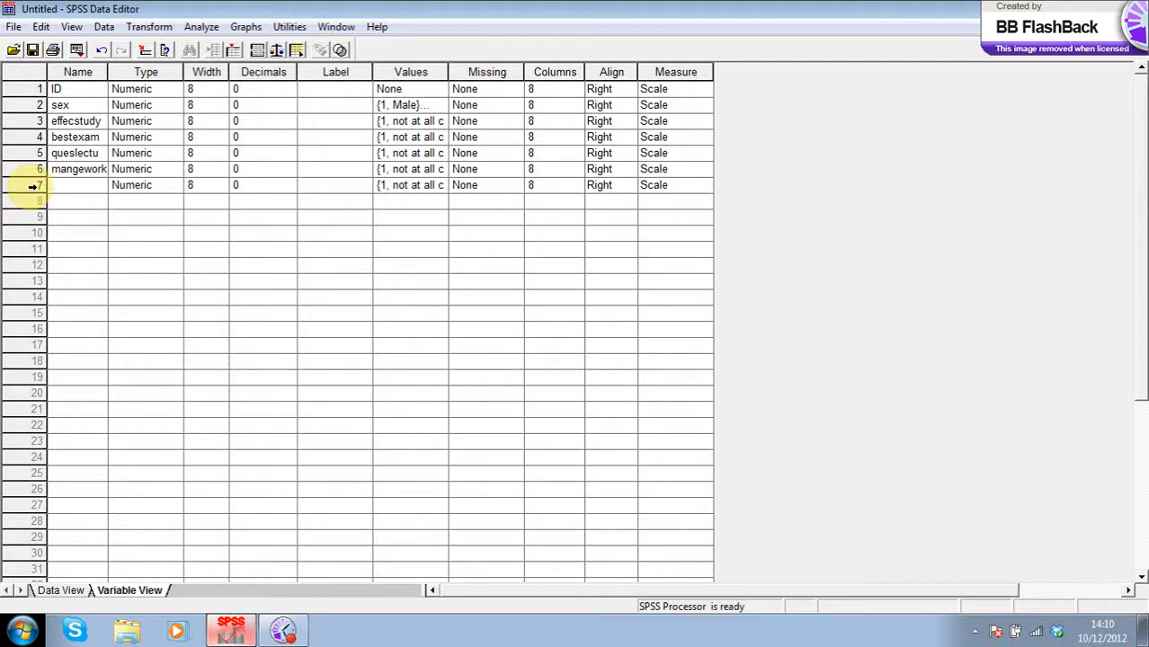
type("presn")
type("ntsmall")
left_click(171, 249)
left_click(178, 249)
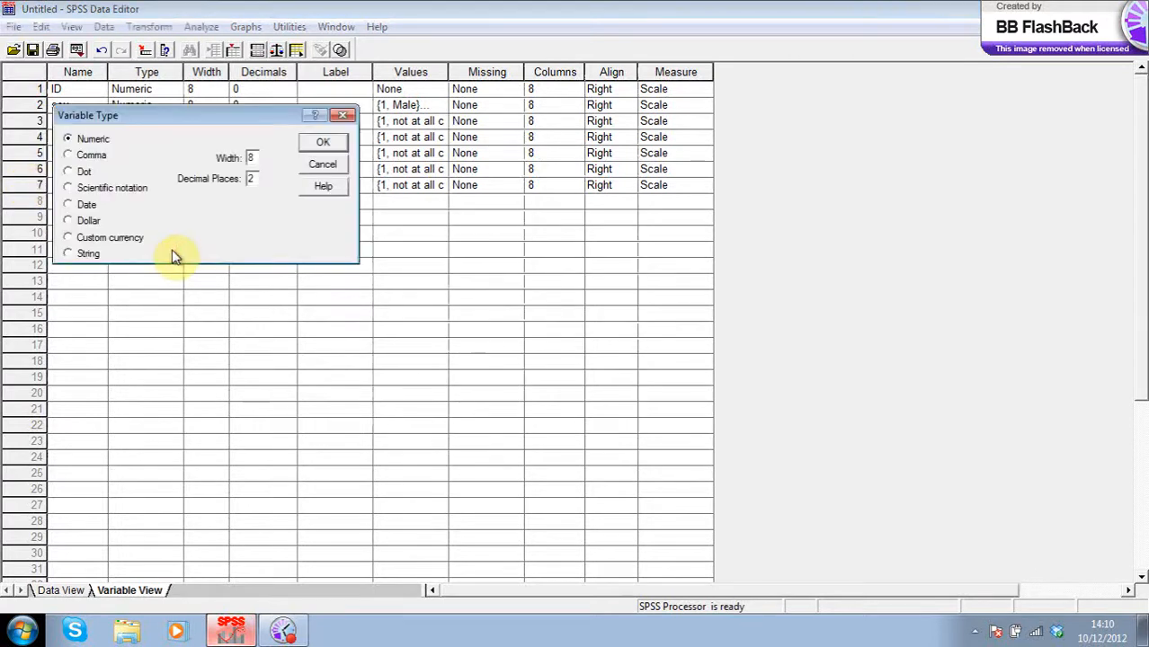
left_click(323, 168)
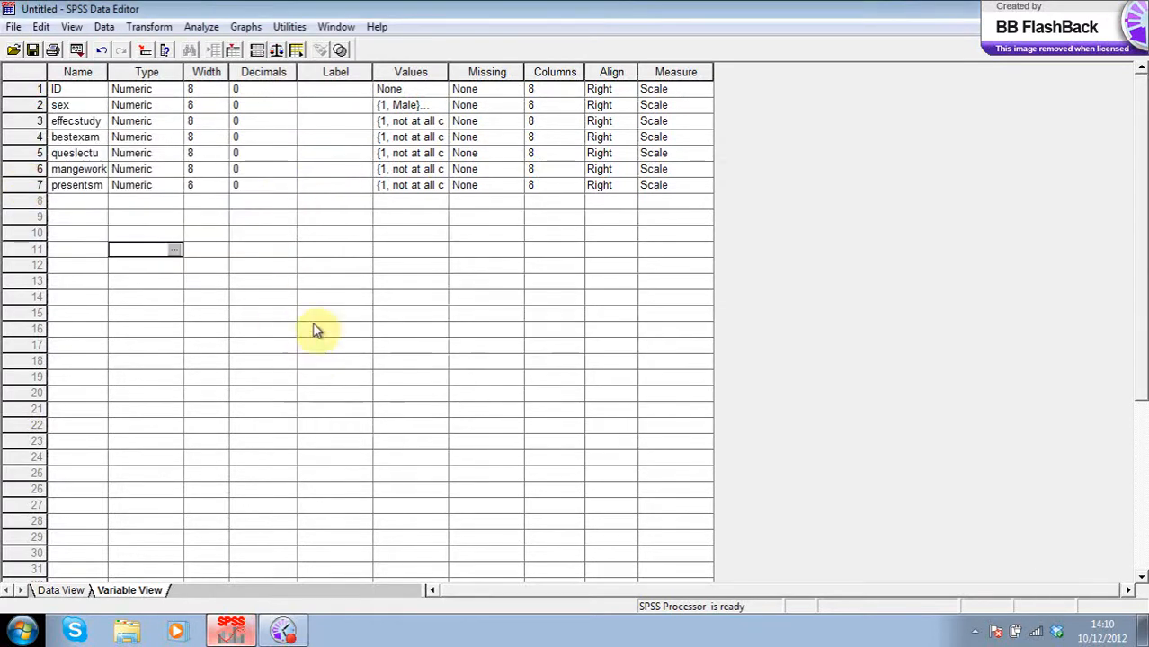
left_click(61, 591)
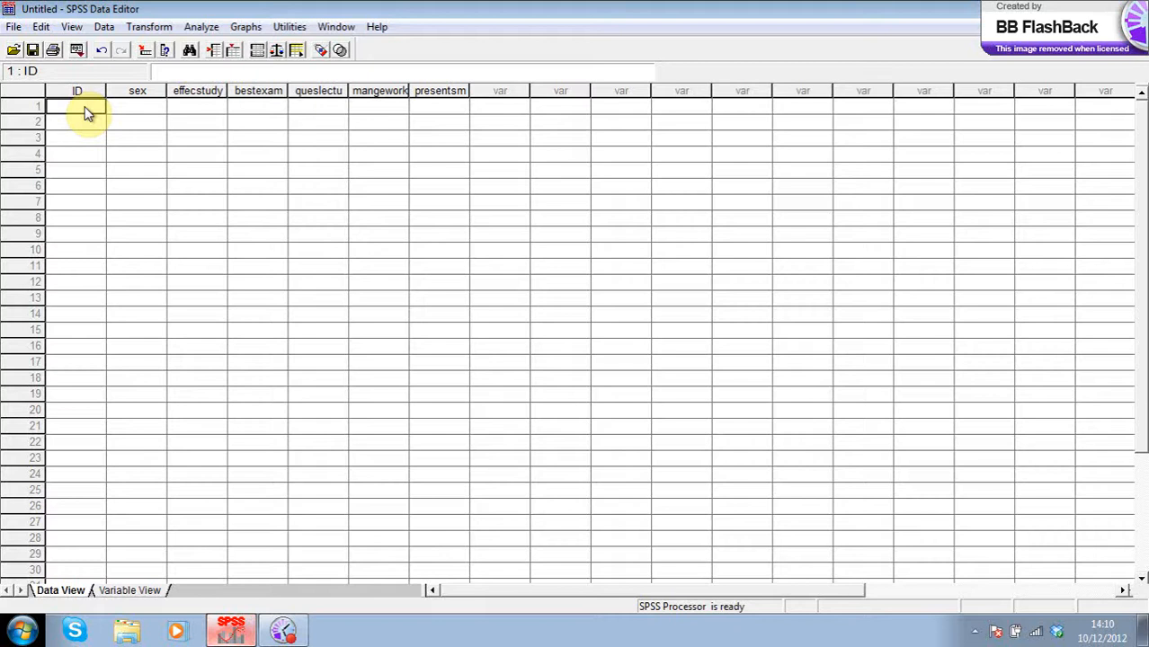
- Fill row 1 with the values 1, 1, 4, 3, 4, 4, 3 across the seven columns
type("1")
key("Tab")
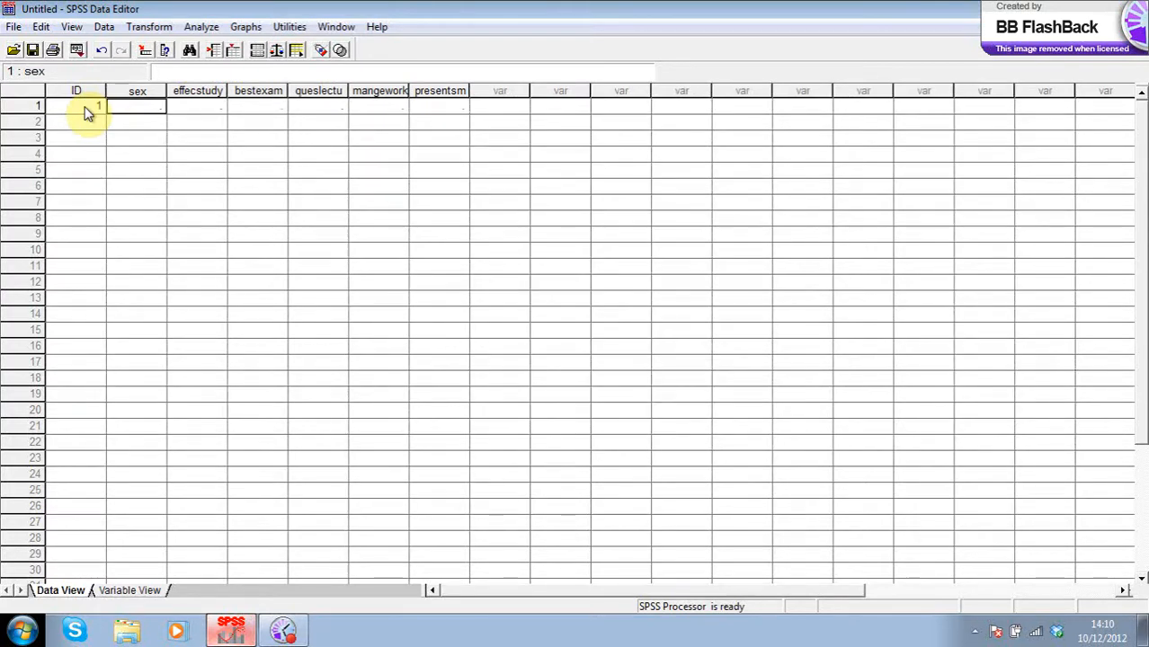
type("1")
key("Tab")
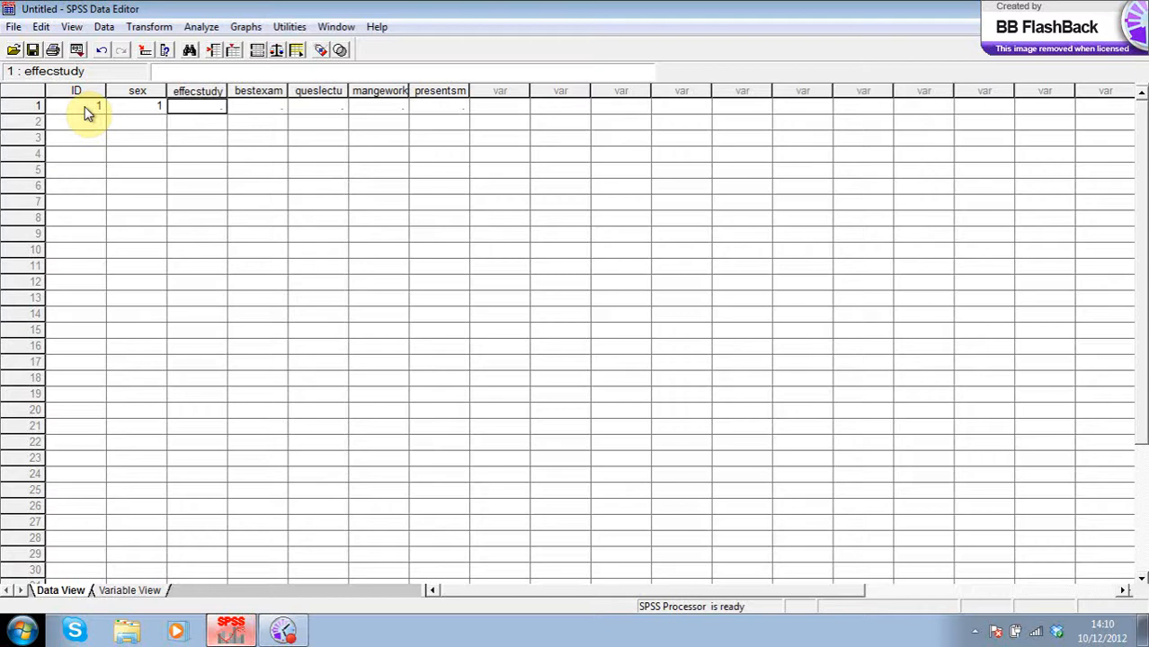
type("4")
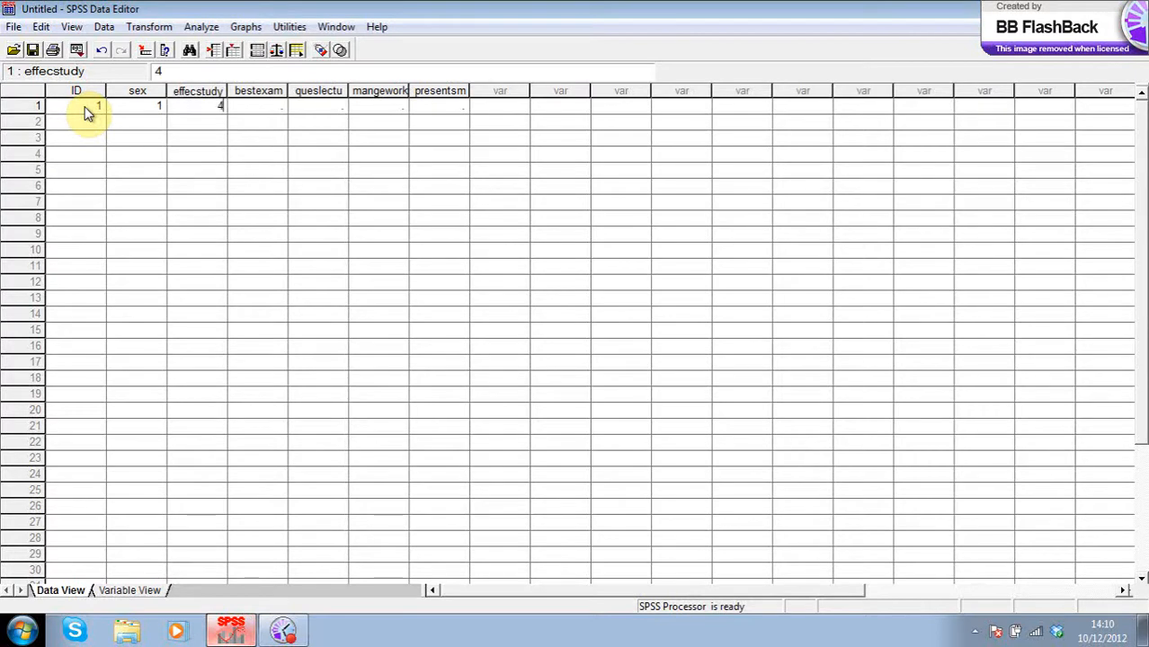
key("Tab")
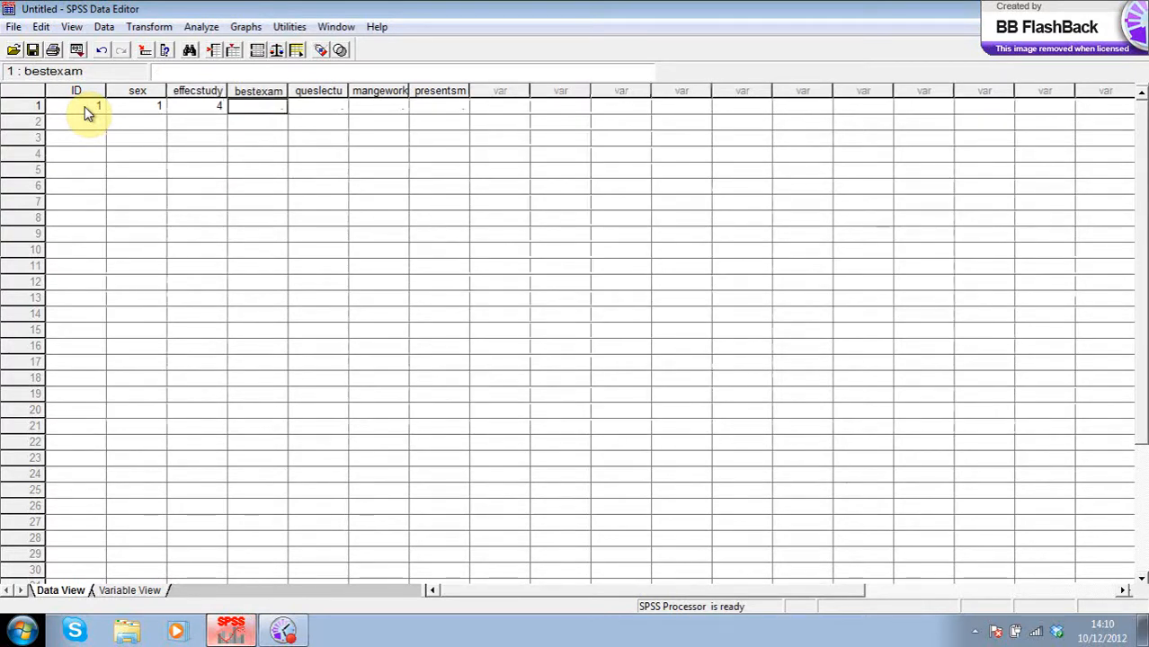
type("3")
key("Tab")
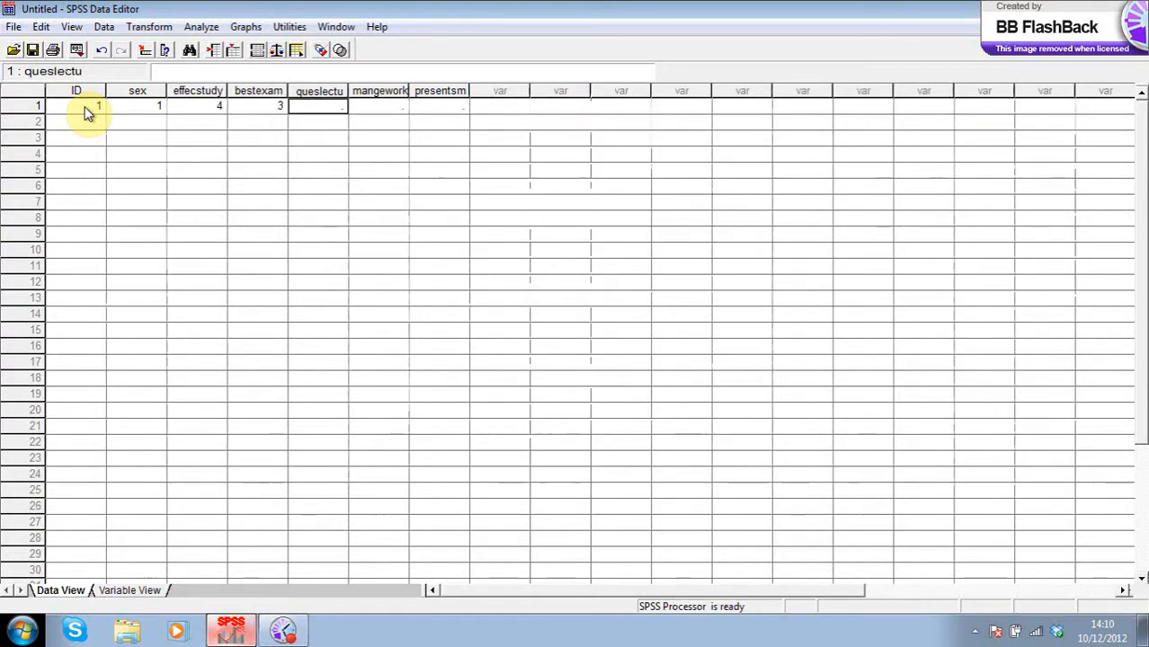
type("4")
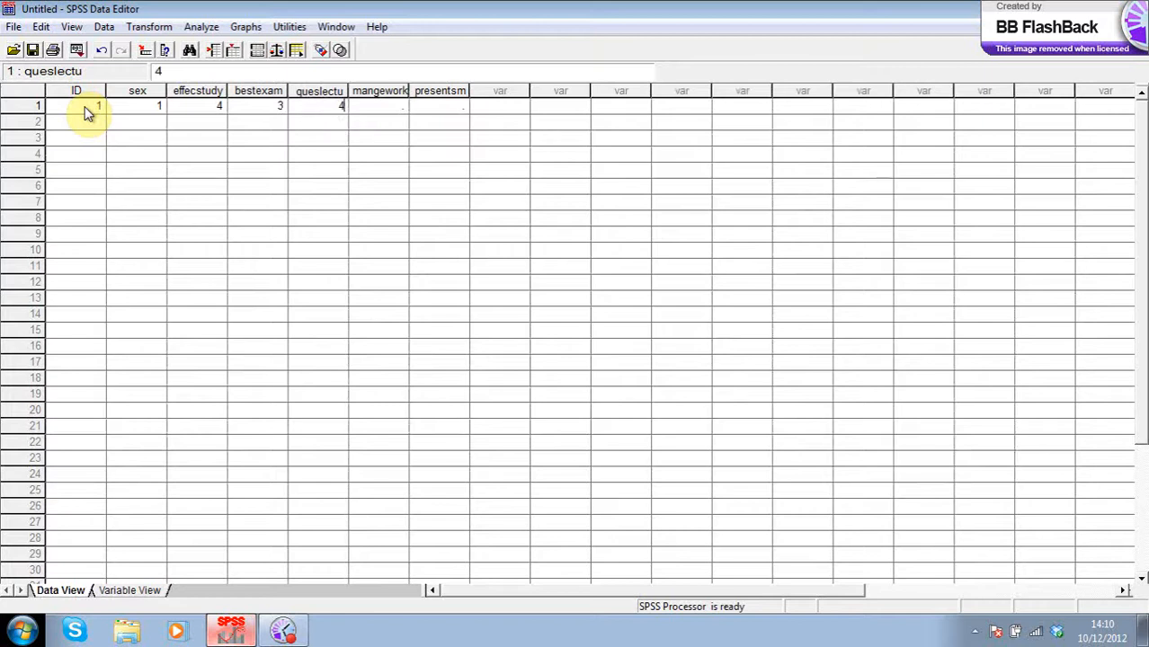
key("Tab")
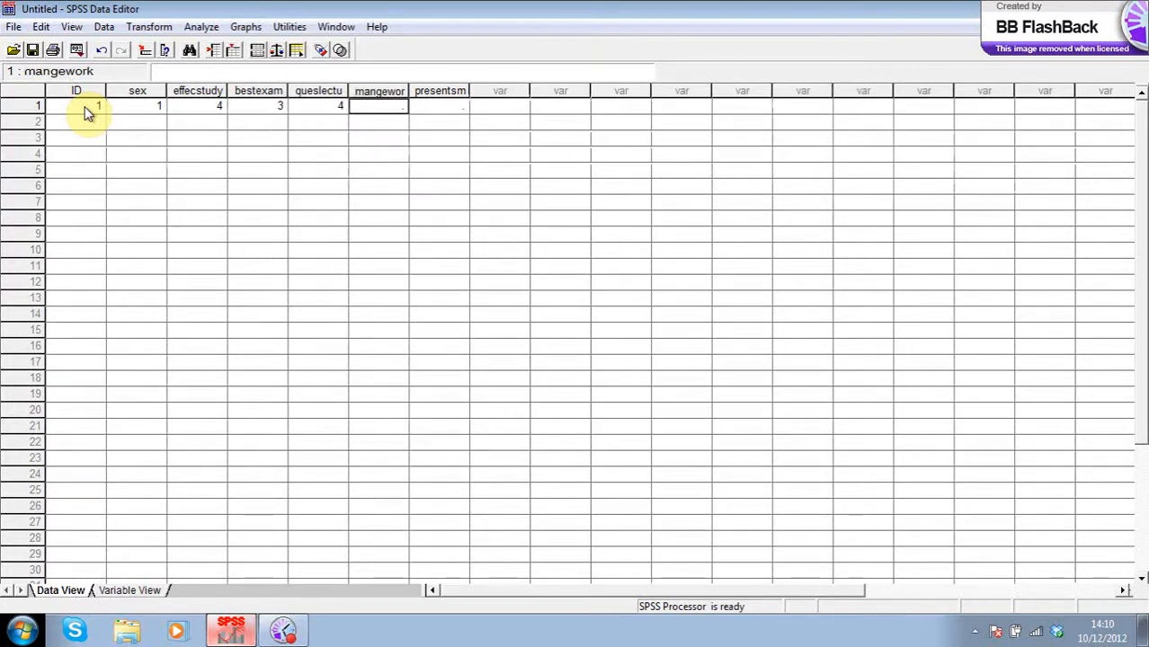
type("4")
key("Tab")
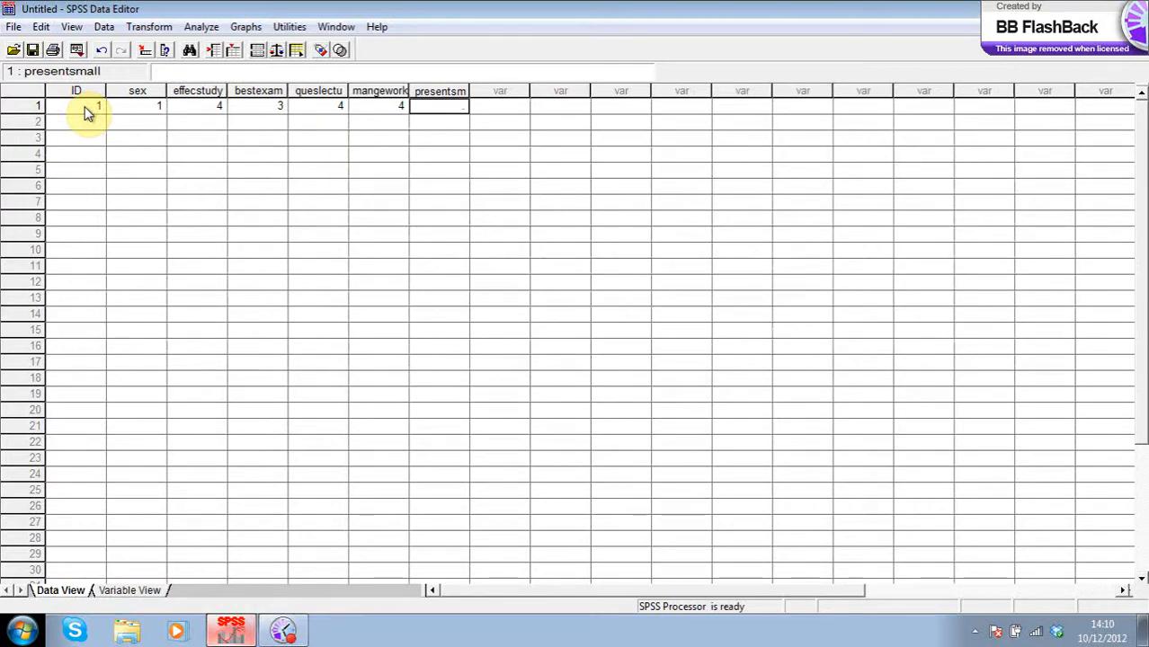
type("3")
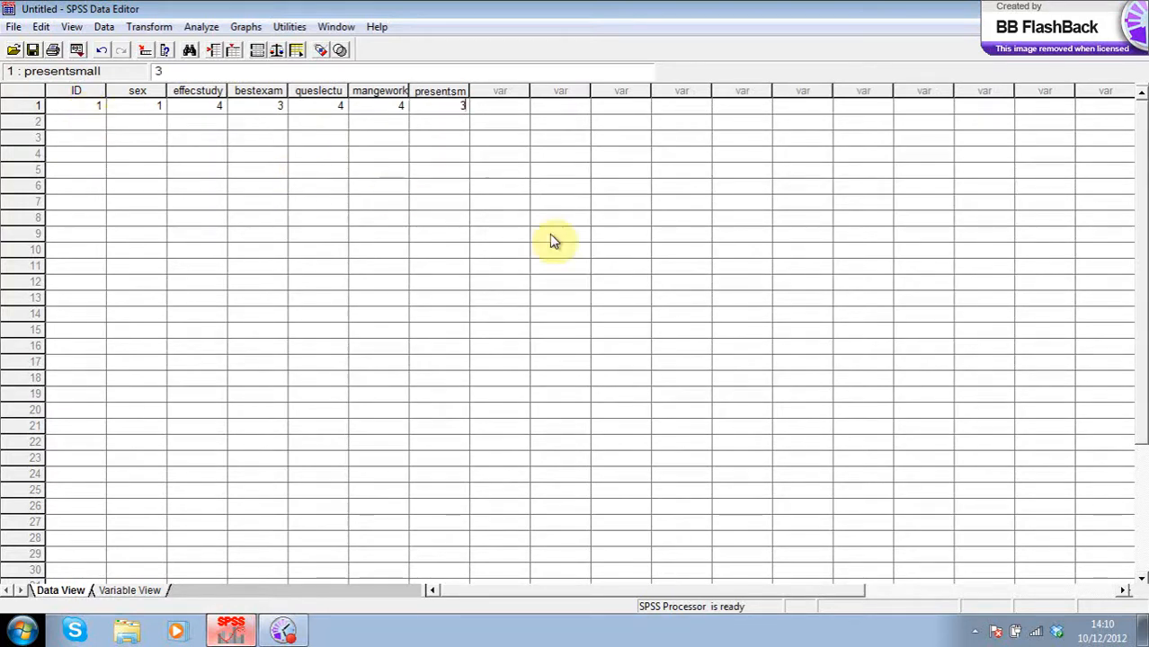
left_click(616, 268)
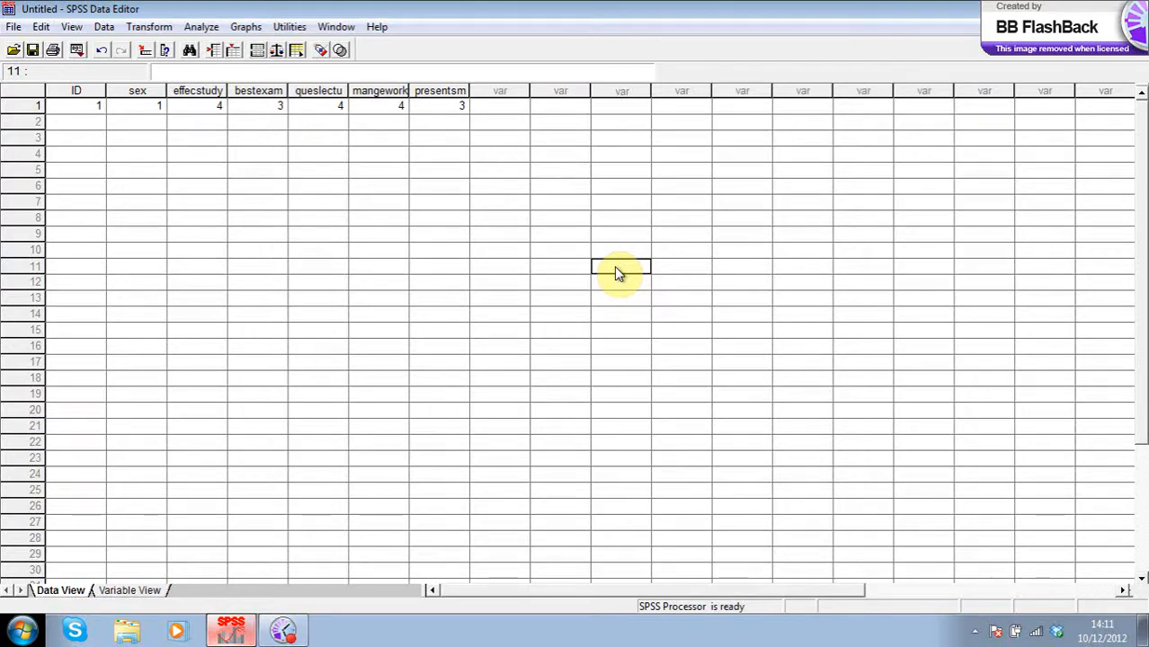
left_click(283, 630)
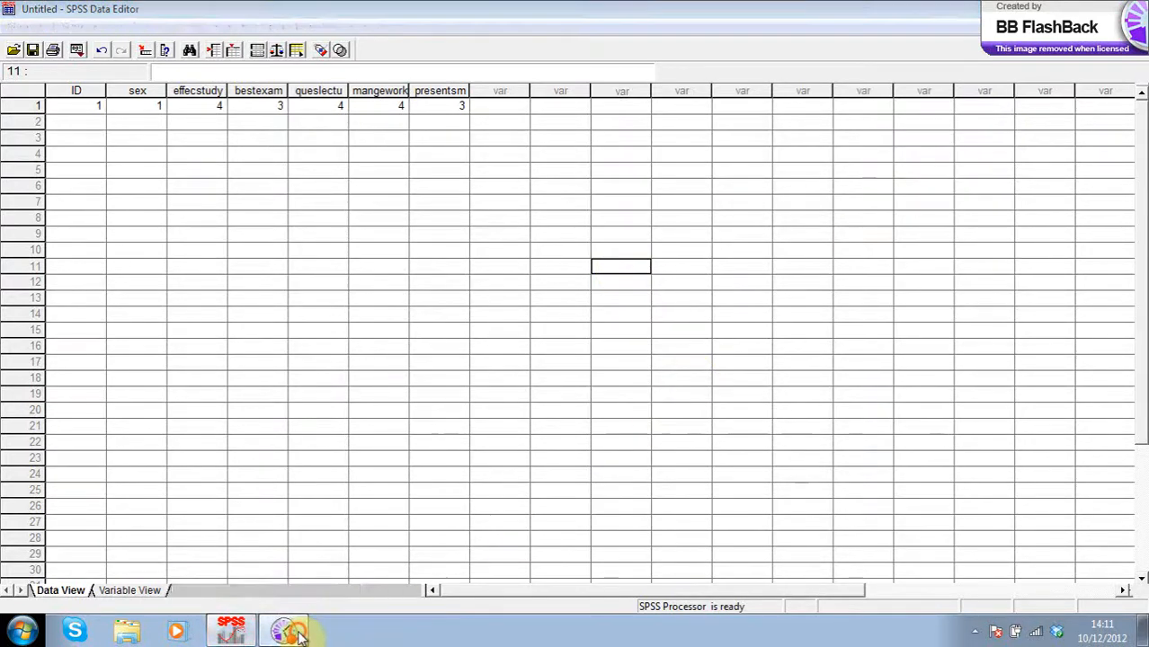